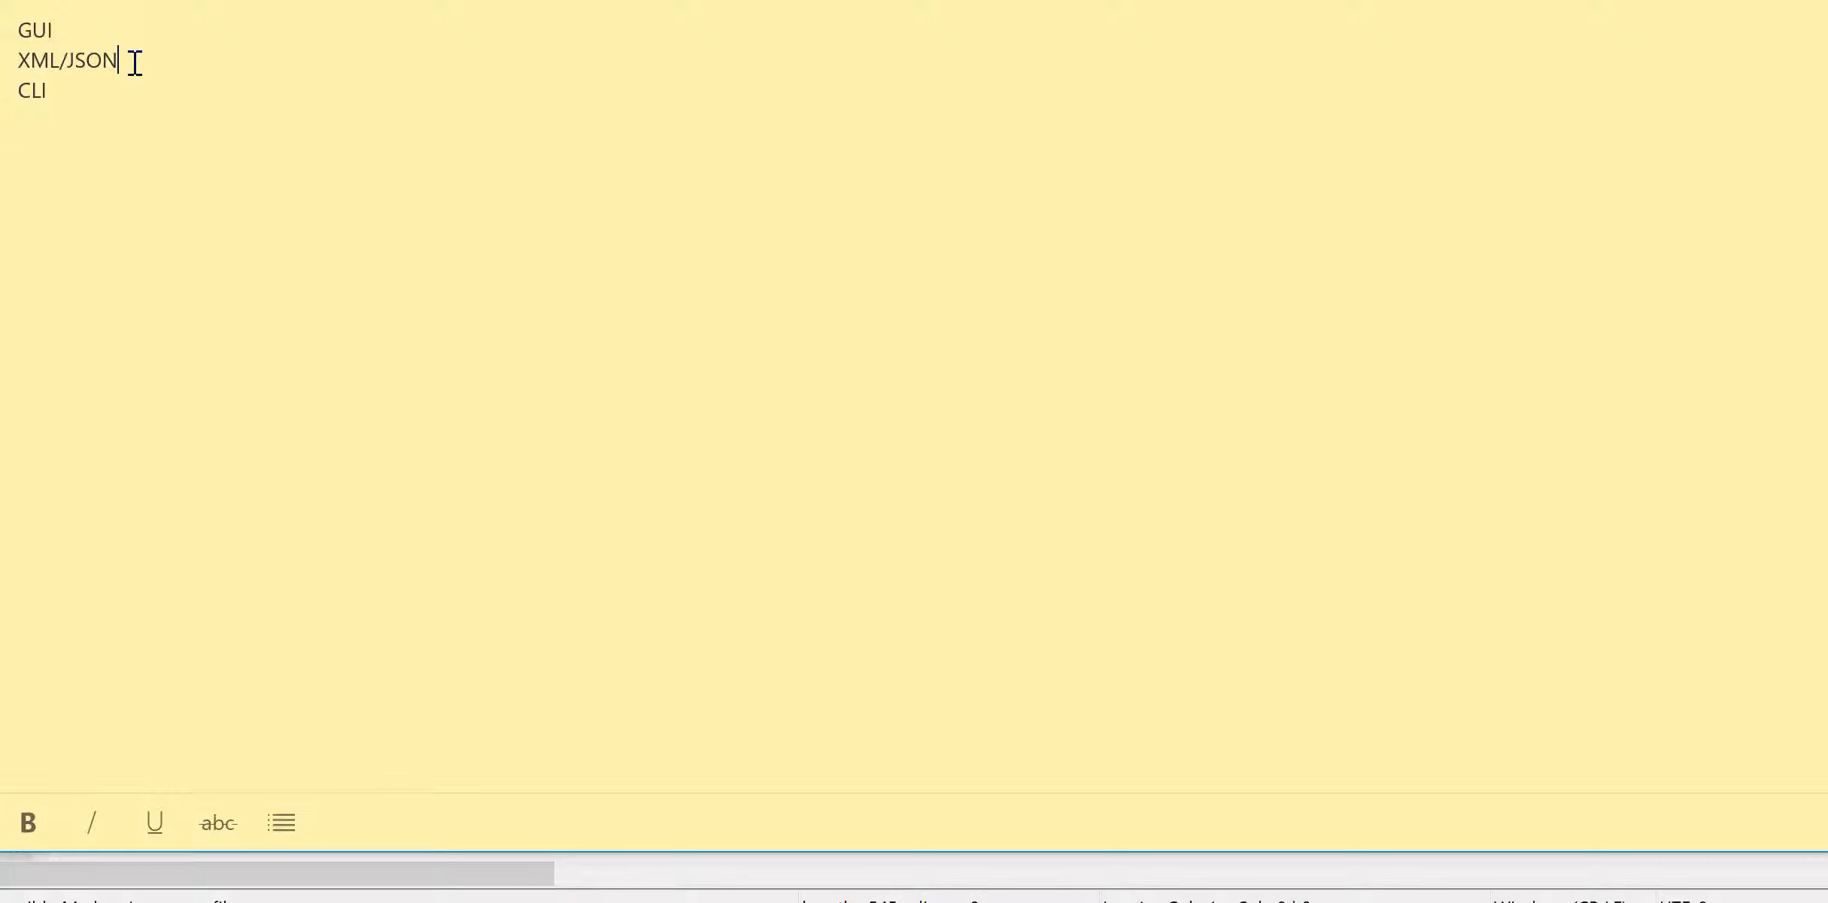
Return to the Firefox APIC window showing Leaf Interface Profile 101 with its single E1-1 selector.
left_click(85, 93)
left_click(120, 59)
left_click(93, 89)
mouse_move(1104, 902)
left_click(1019, 854)
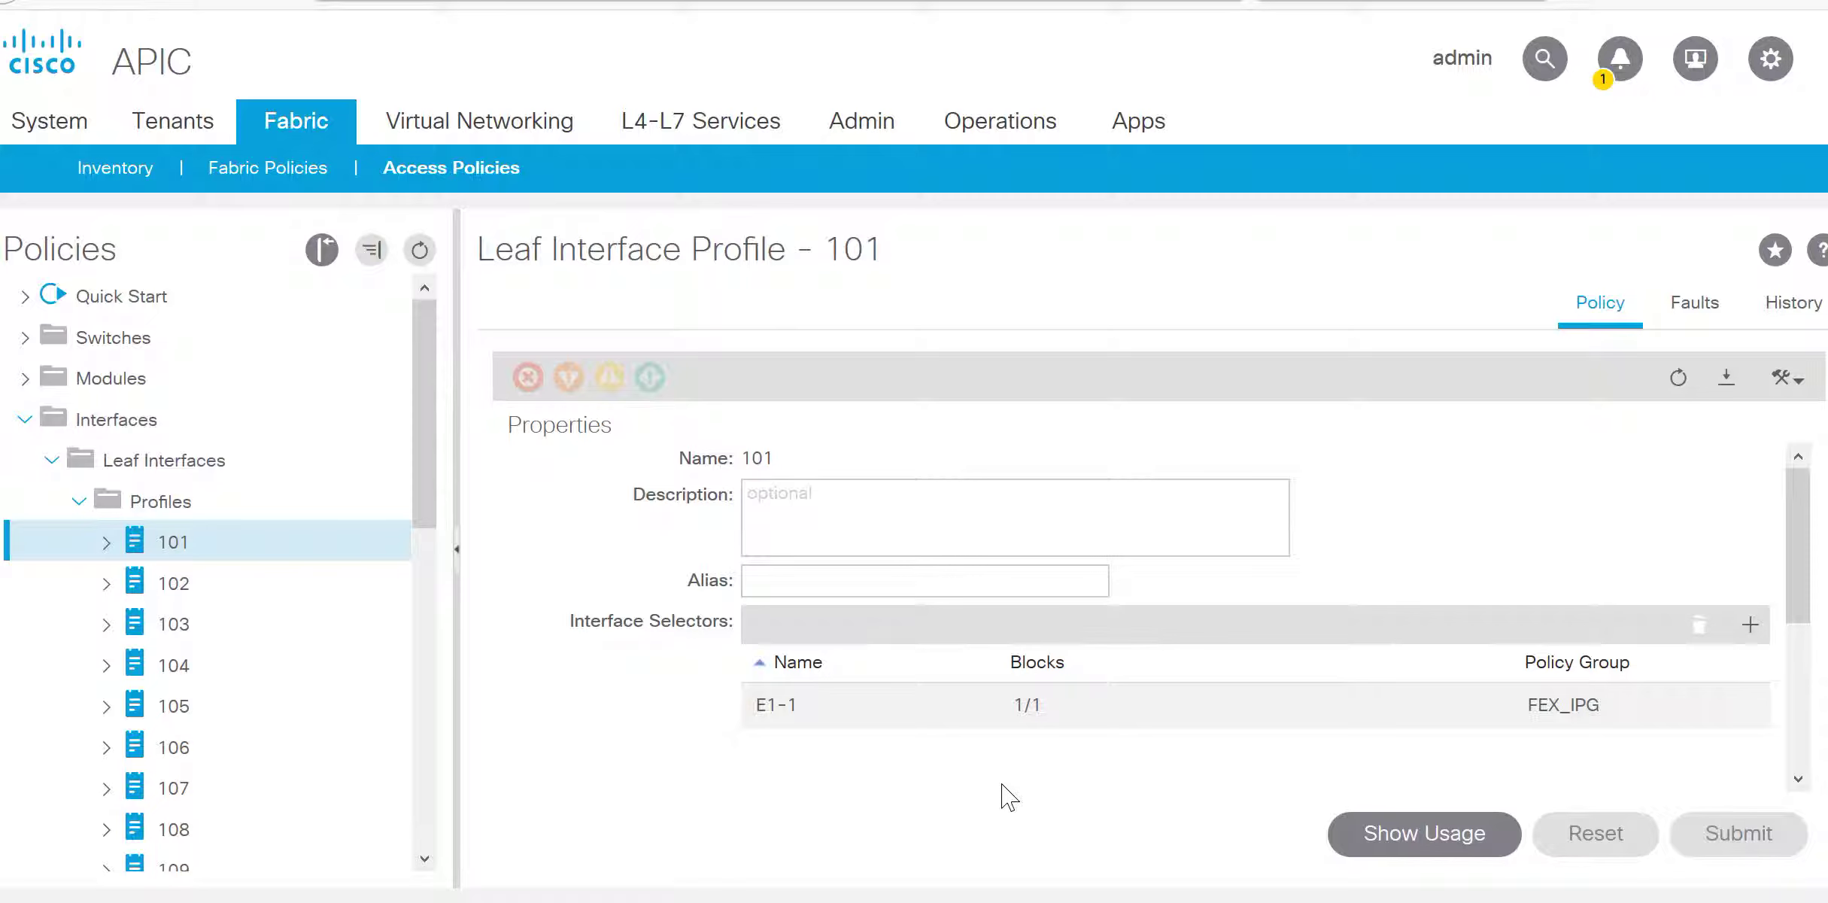
Export profile 101's configuration-only subtree as XML and save it as accportprof-101.xml.
right_click(174, 548)
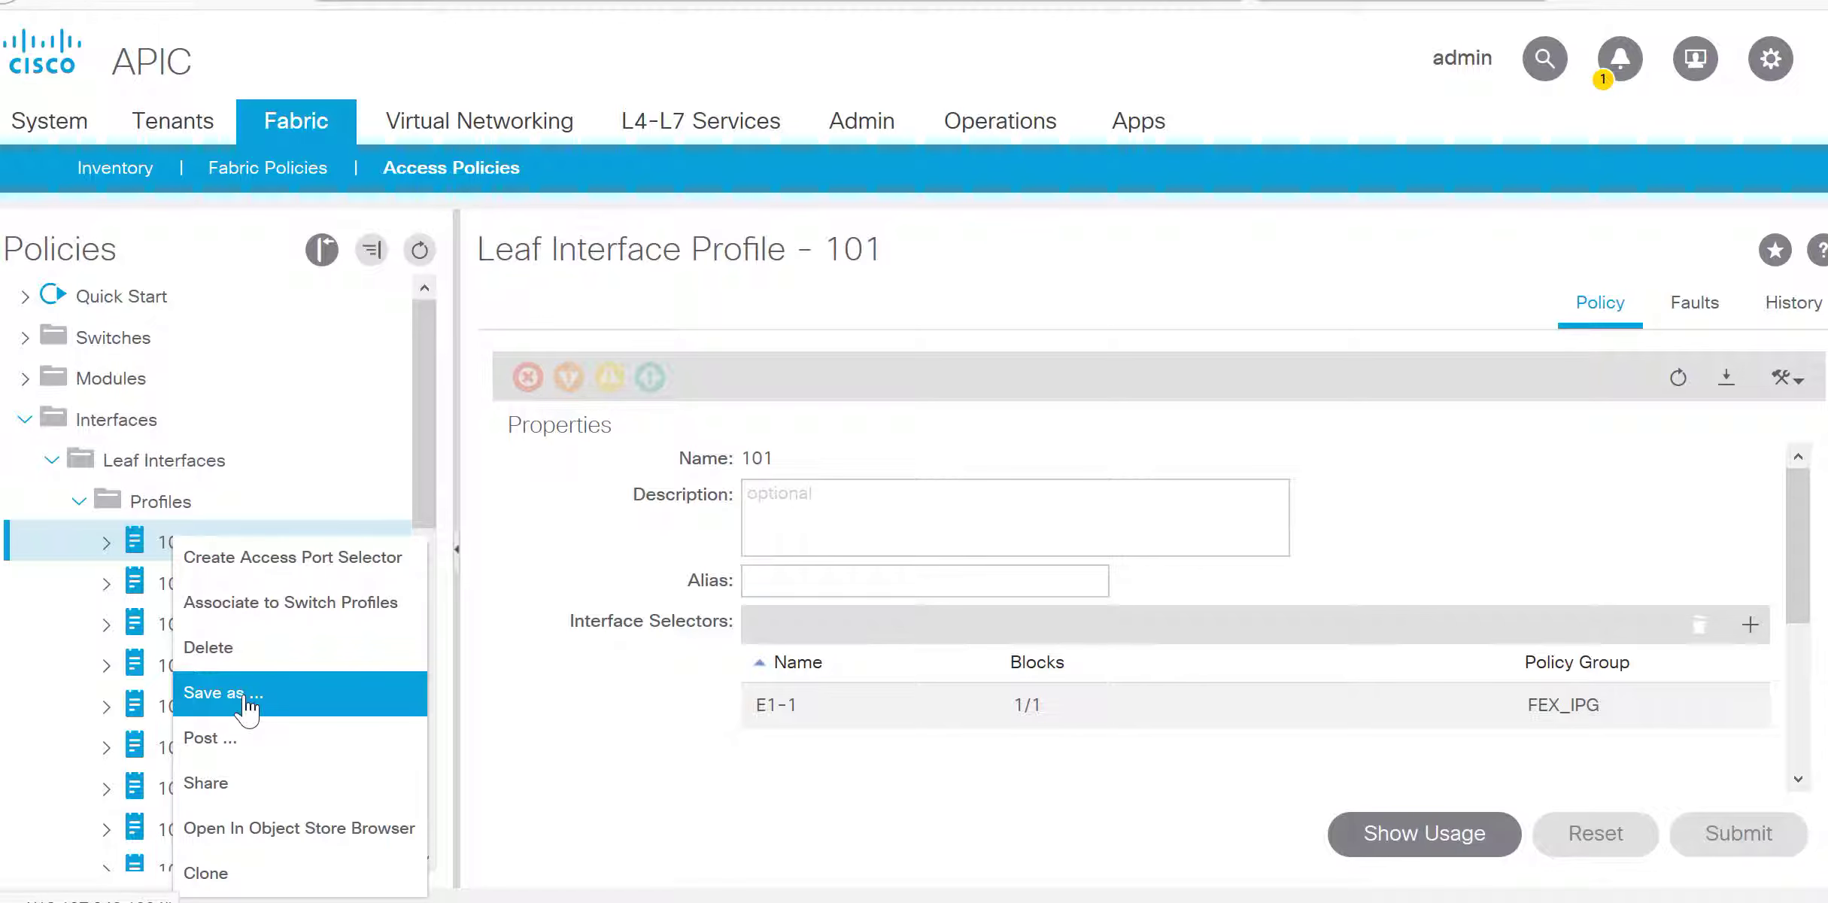
left_click(251, 706)
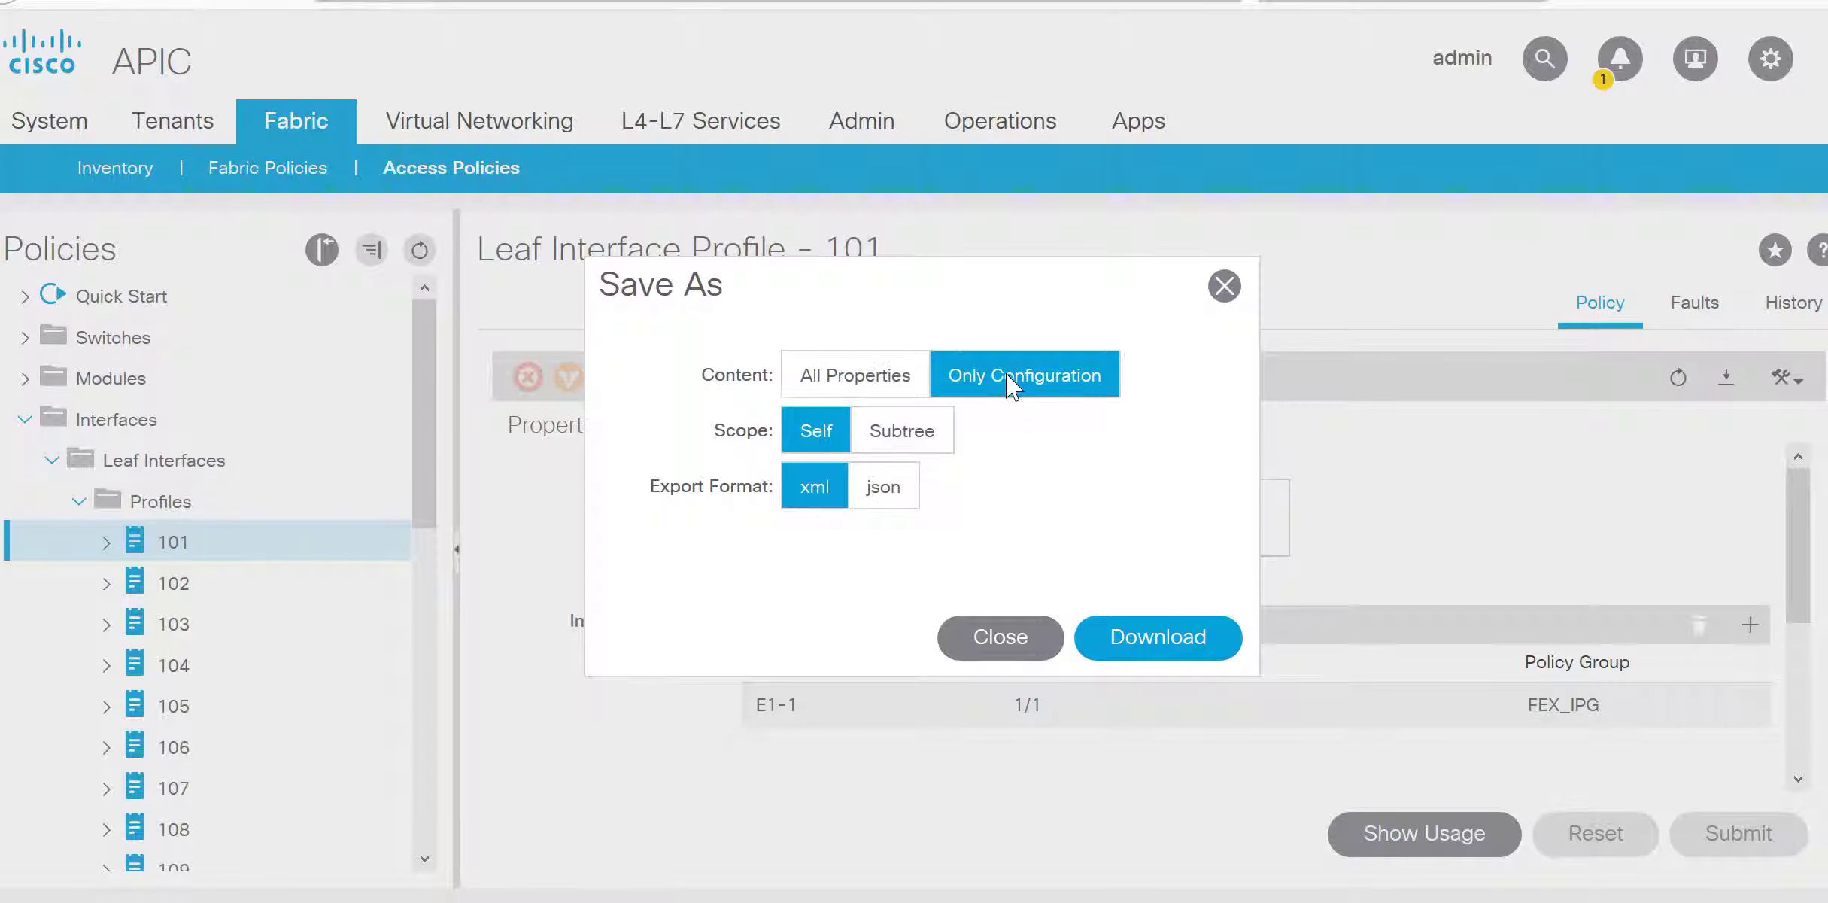
left_click(915, 432)
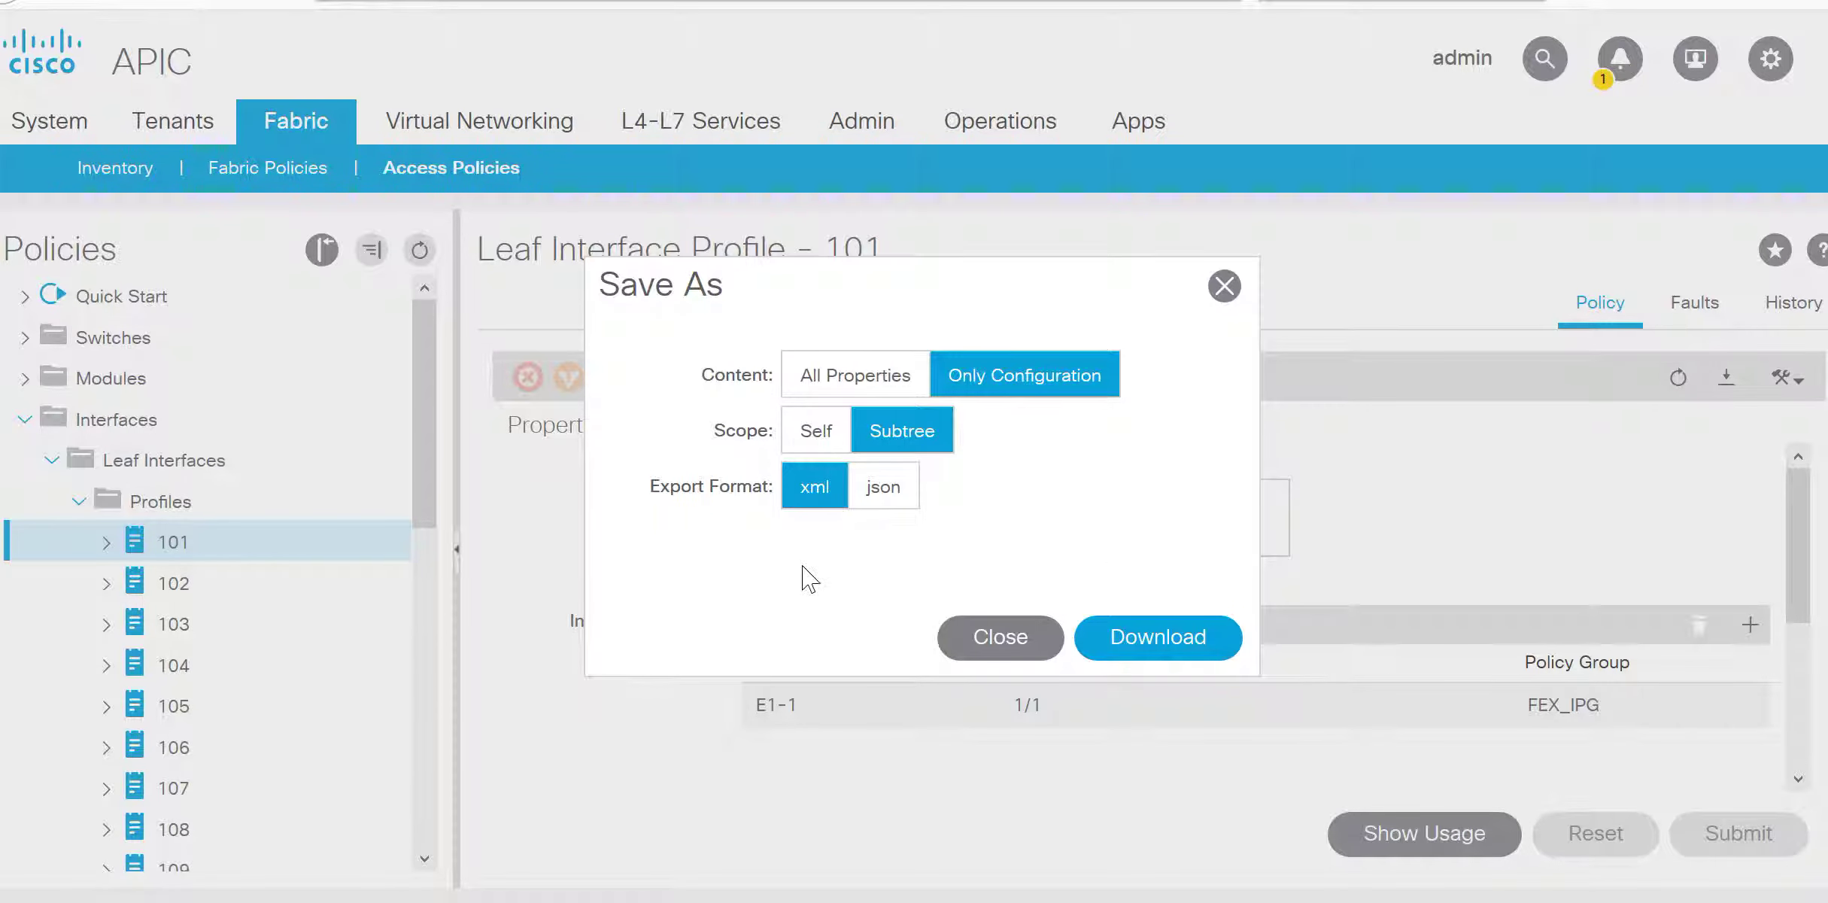
left_click(1168, 640)
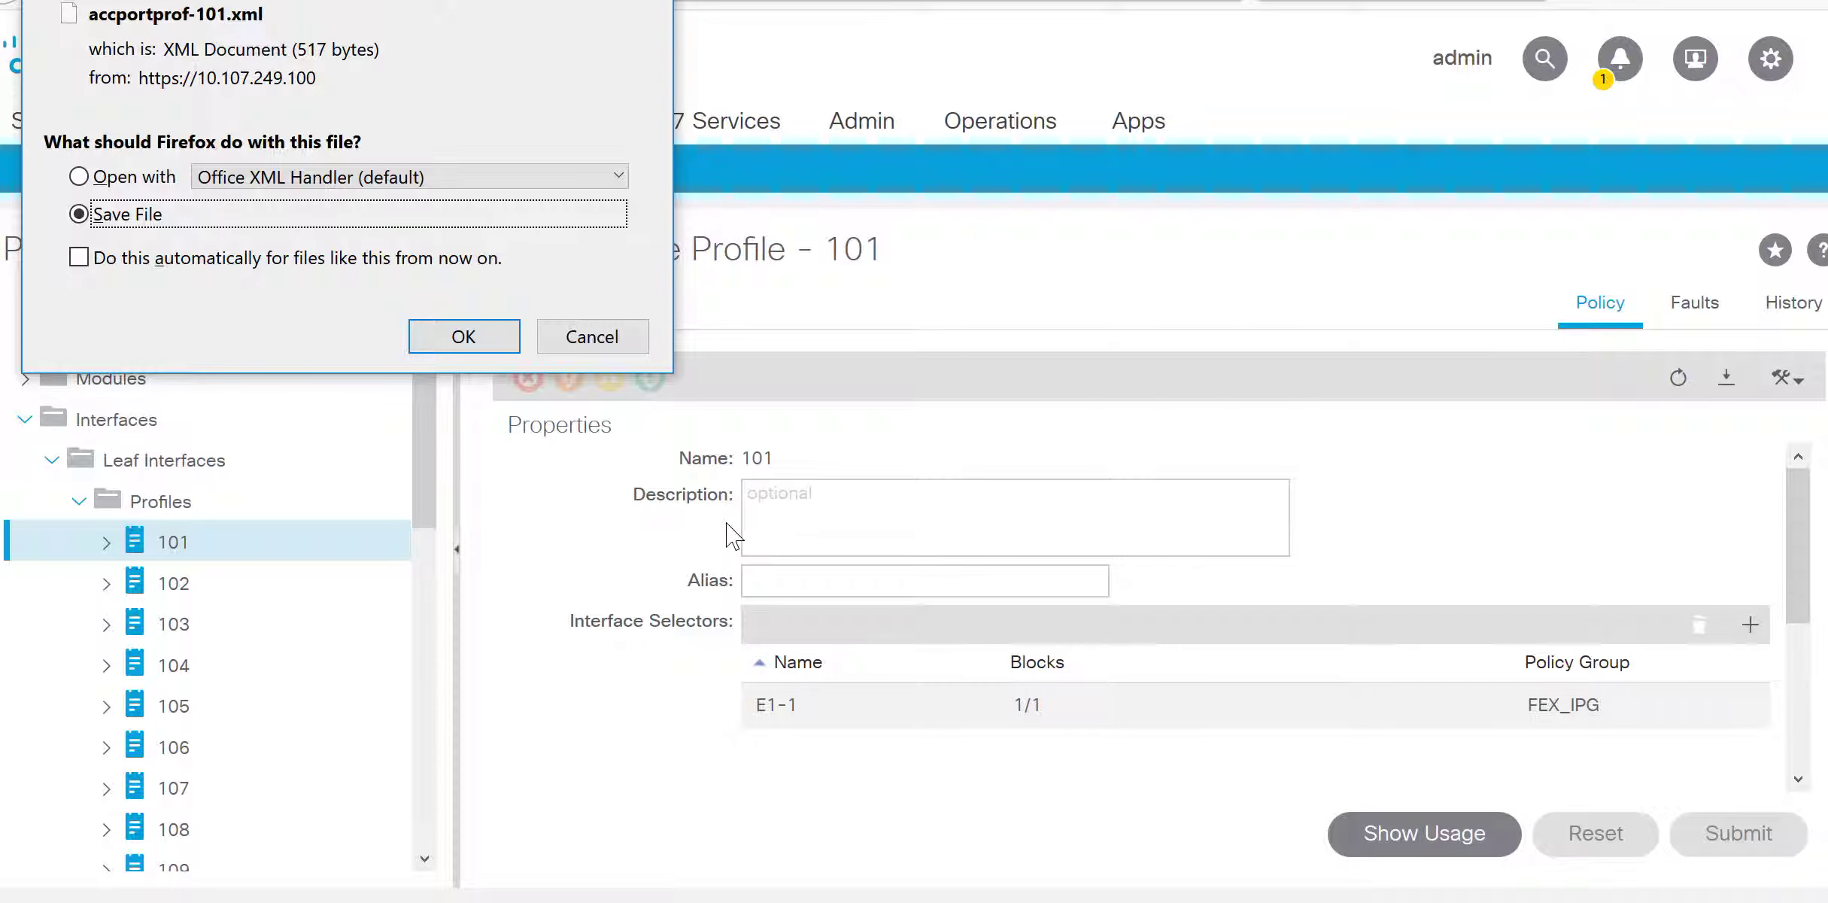
key("Return")
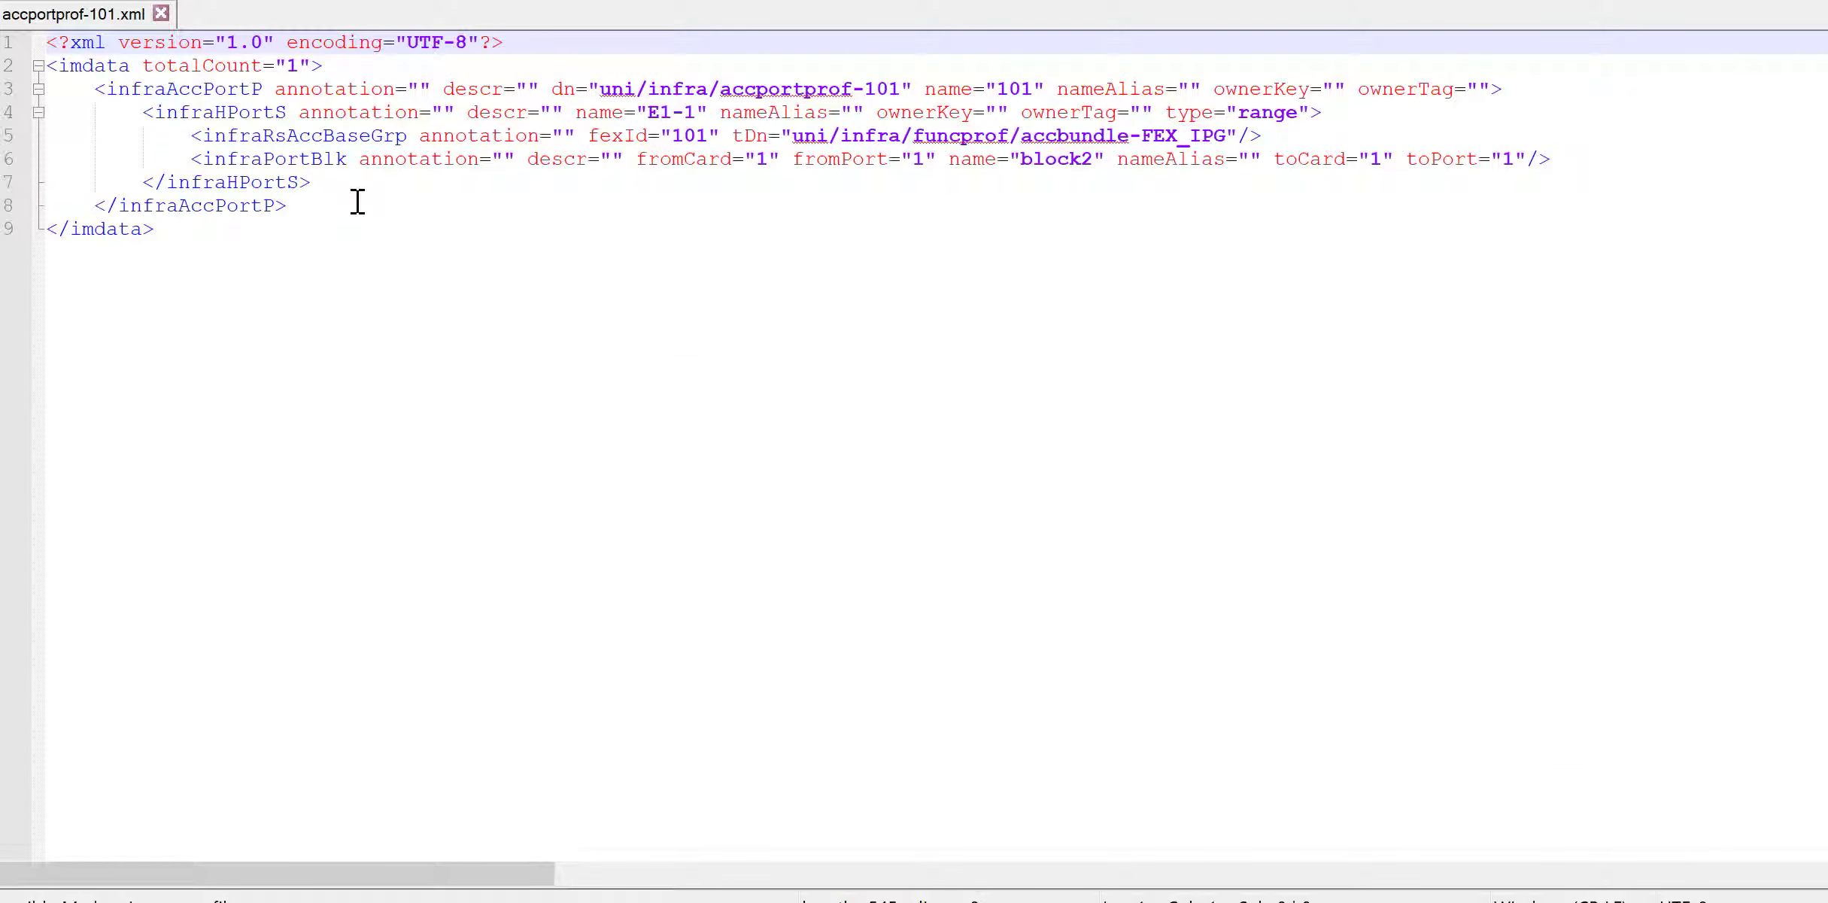
Delete the XML declaration, the imdata opening line and the closing </imdata> tag.
left_click_drag(335, 66, 4, 42)
key("Delete")
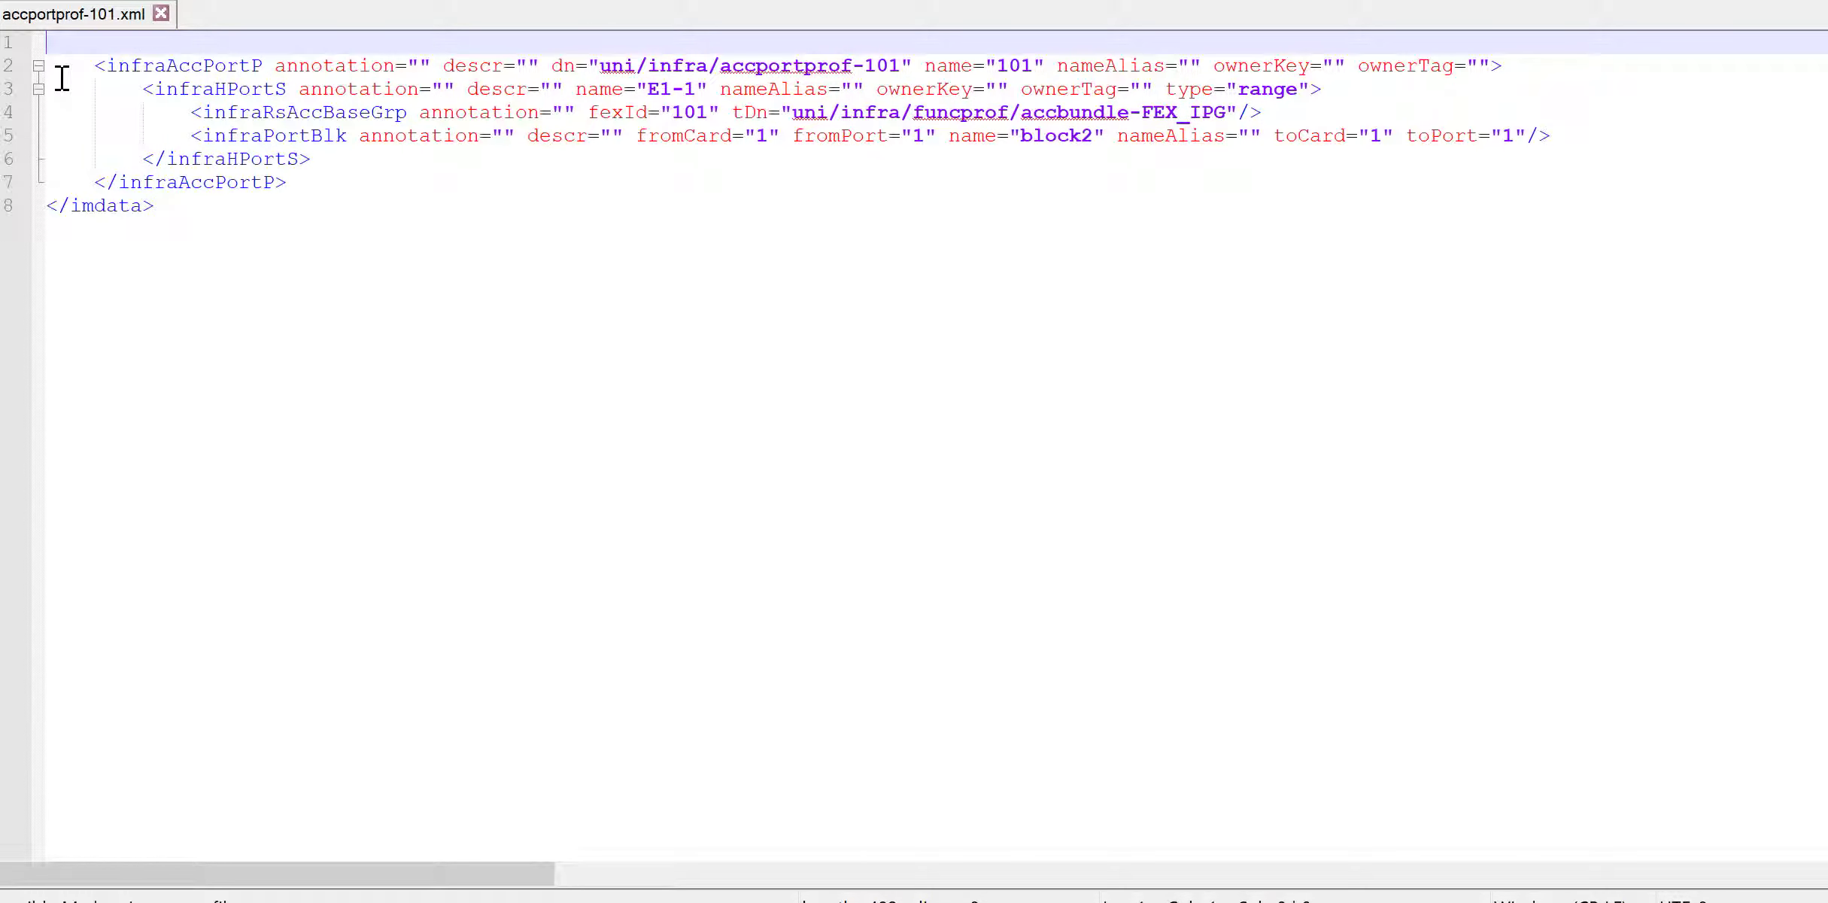
left_click_drag(158, 210, 34, 197)
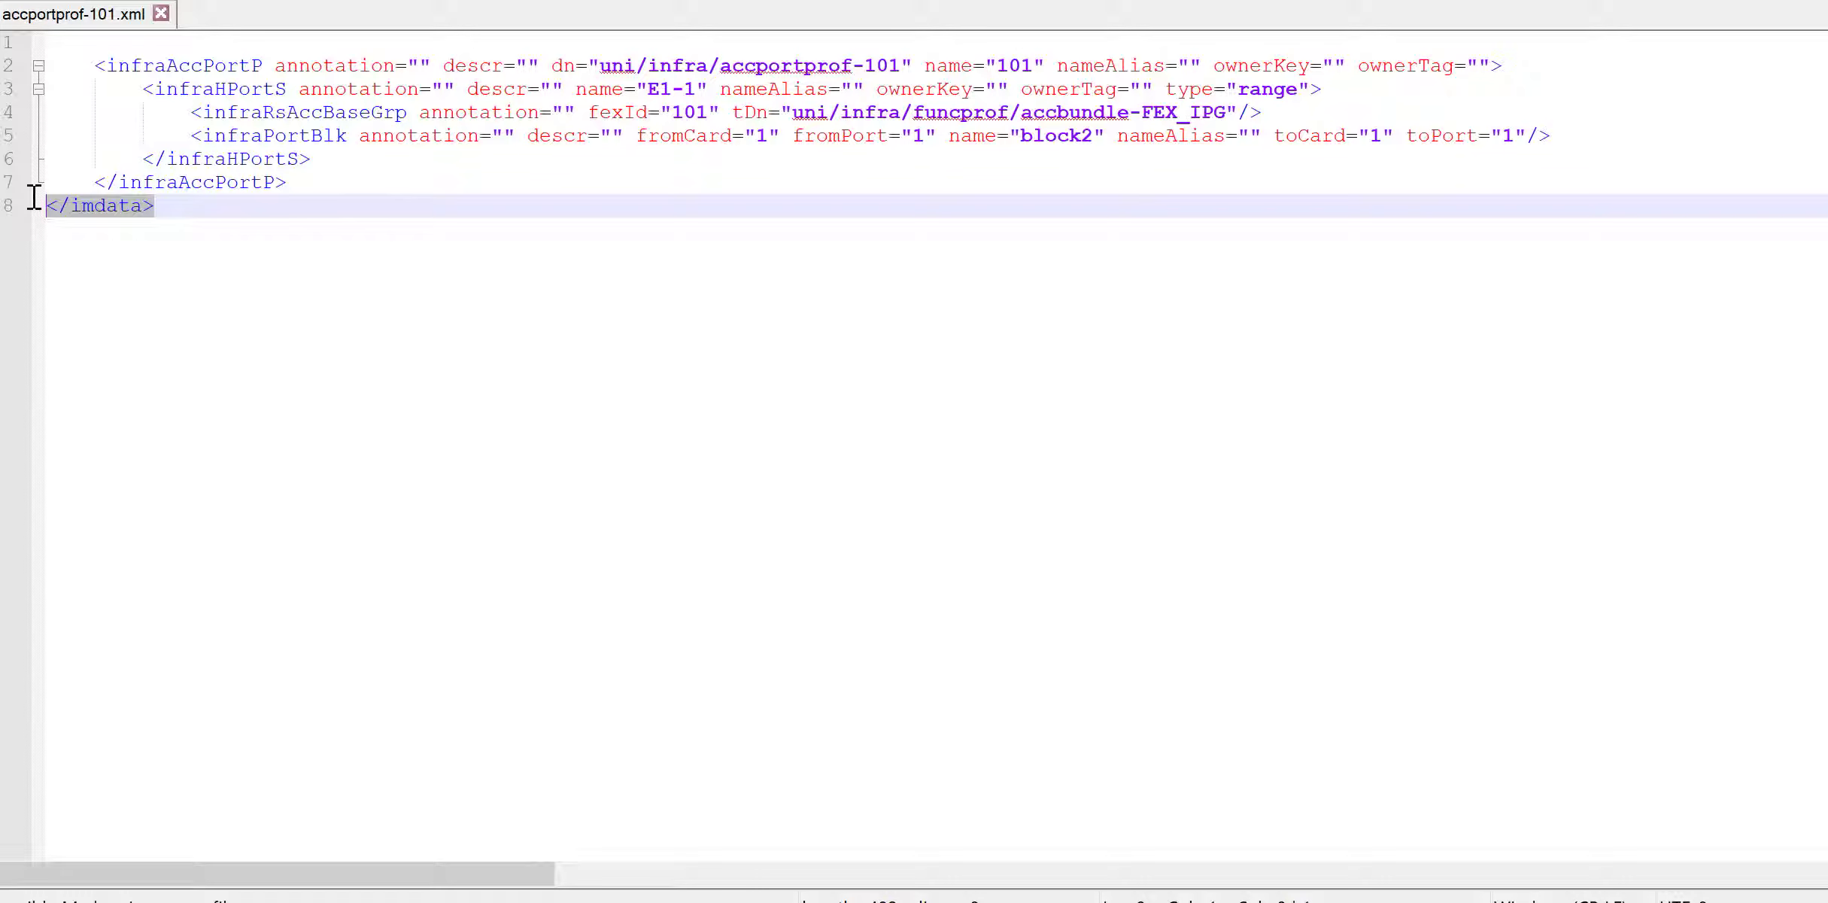
key("Delete")
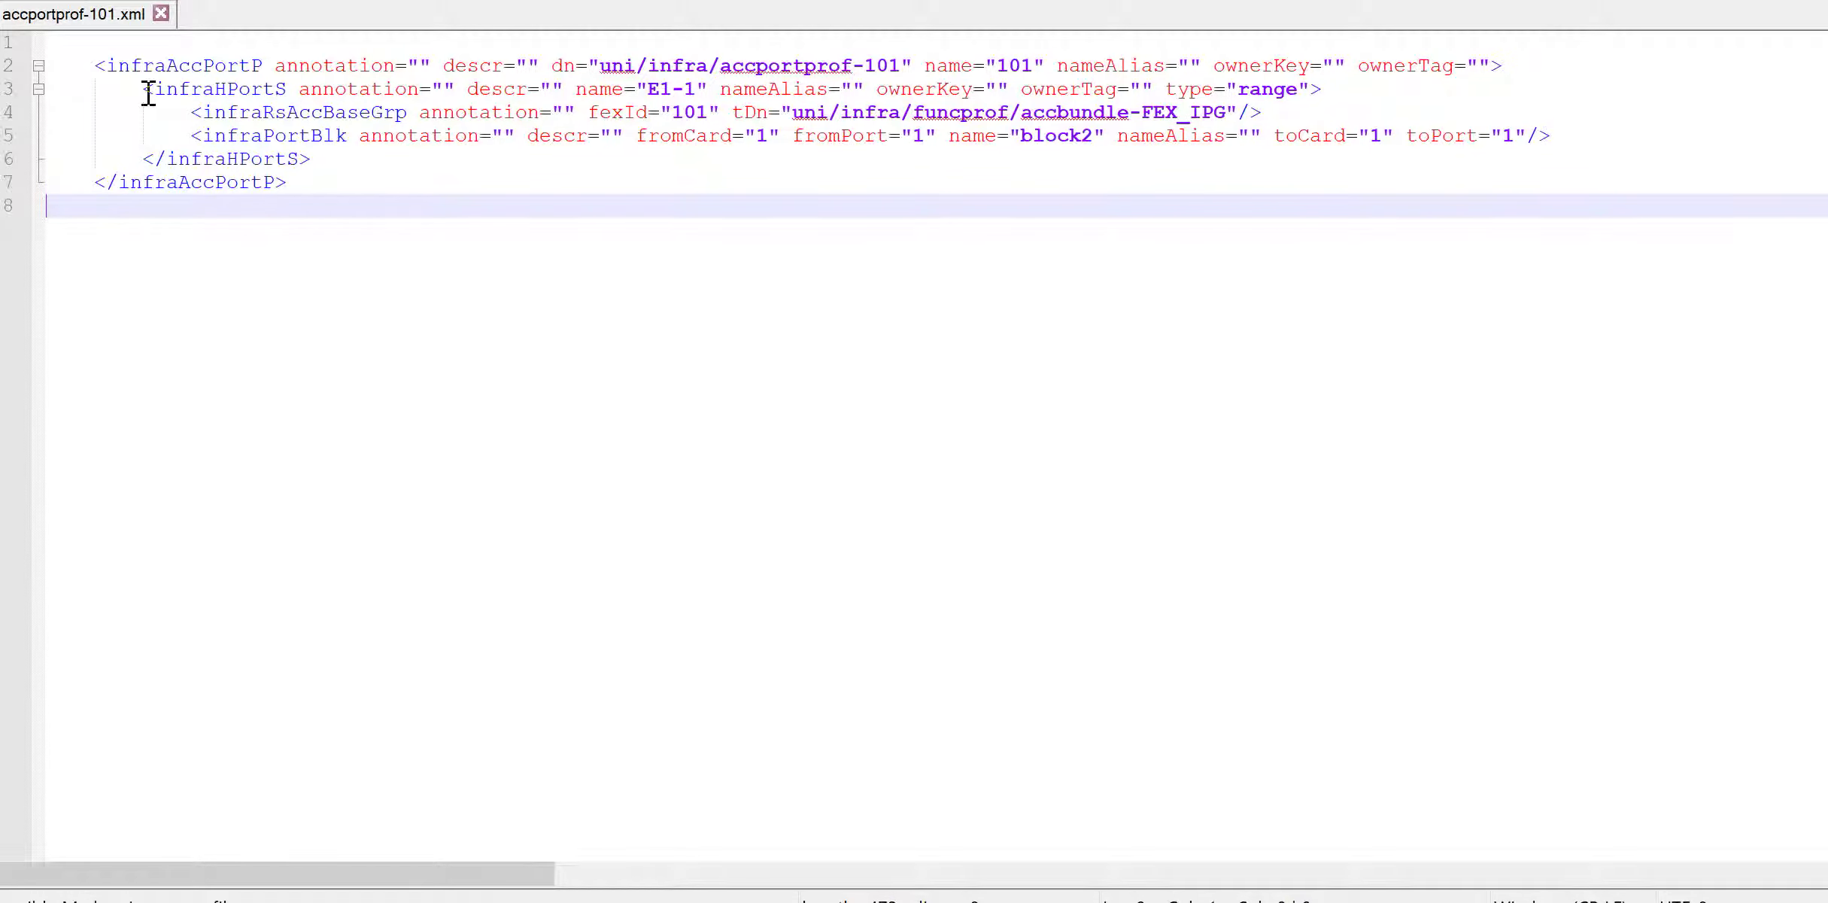
Review selector E1-1's fexId 101, FEX_IPG group and ports 1–1, then select the whole block.
left_click_drag(145, 89, 330, 154)
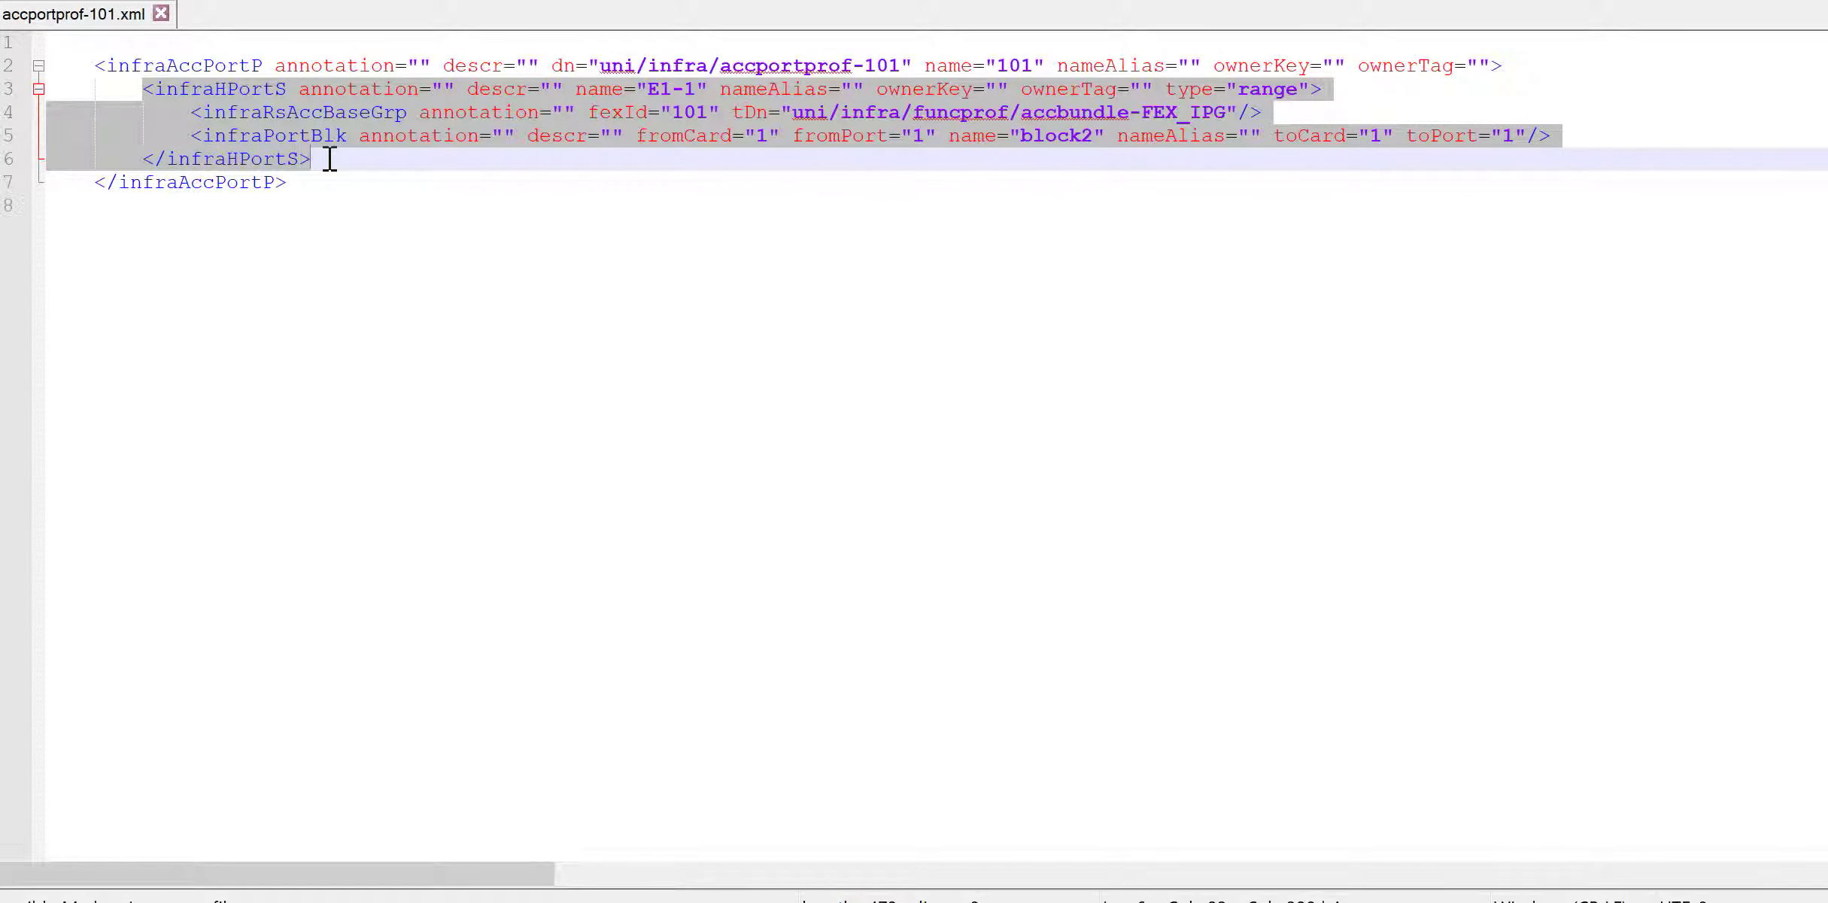
left_click(694, 89)
left_click_drag(677, 113, 709, 120)
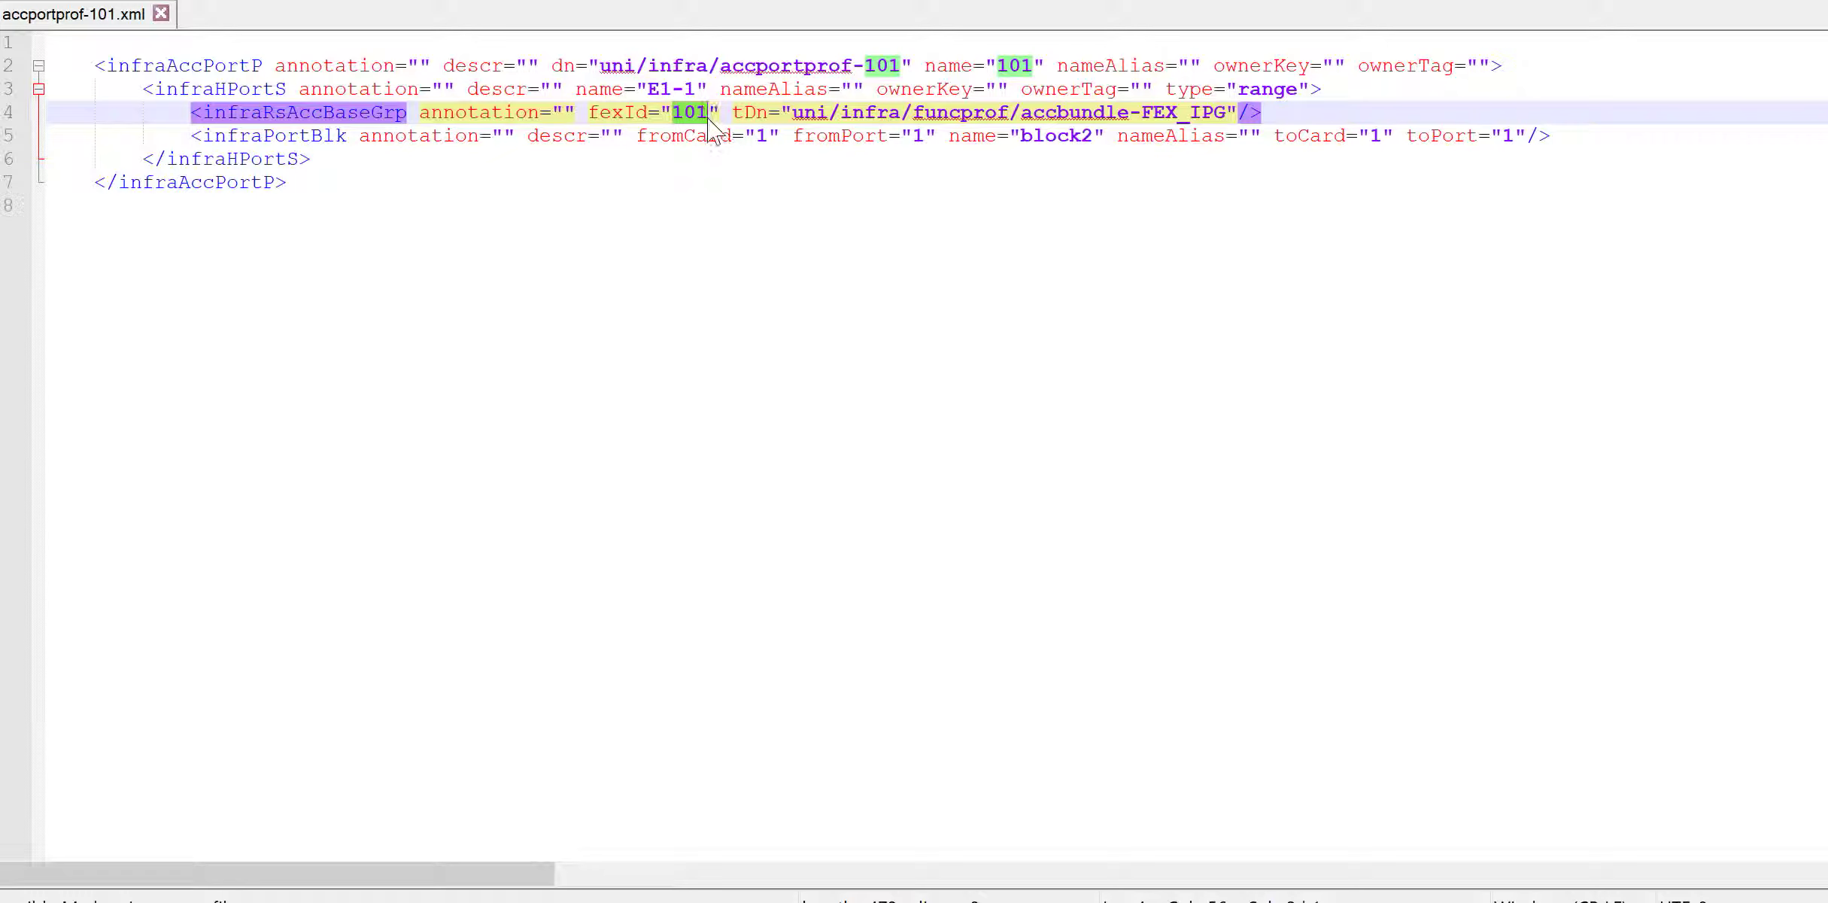
left_click_drag(1143, 113, 1228, 117)
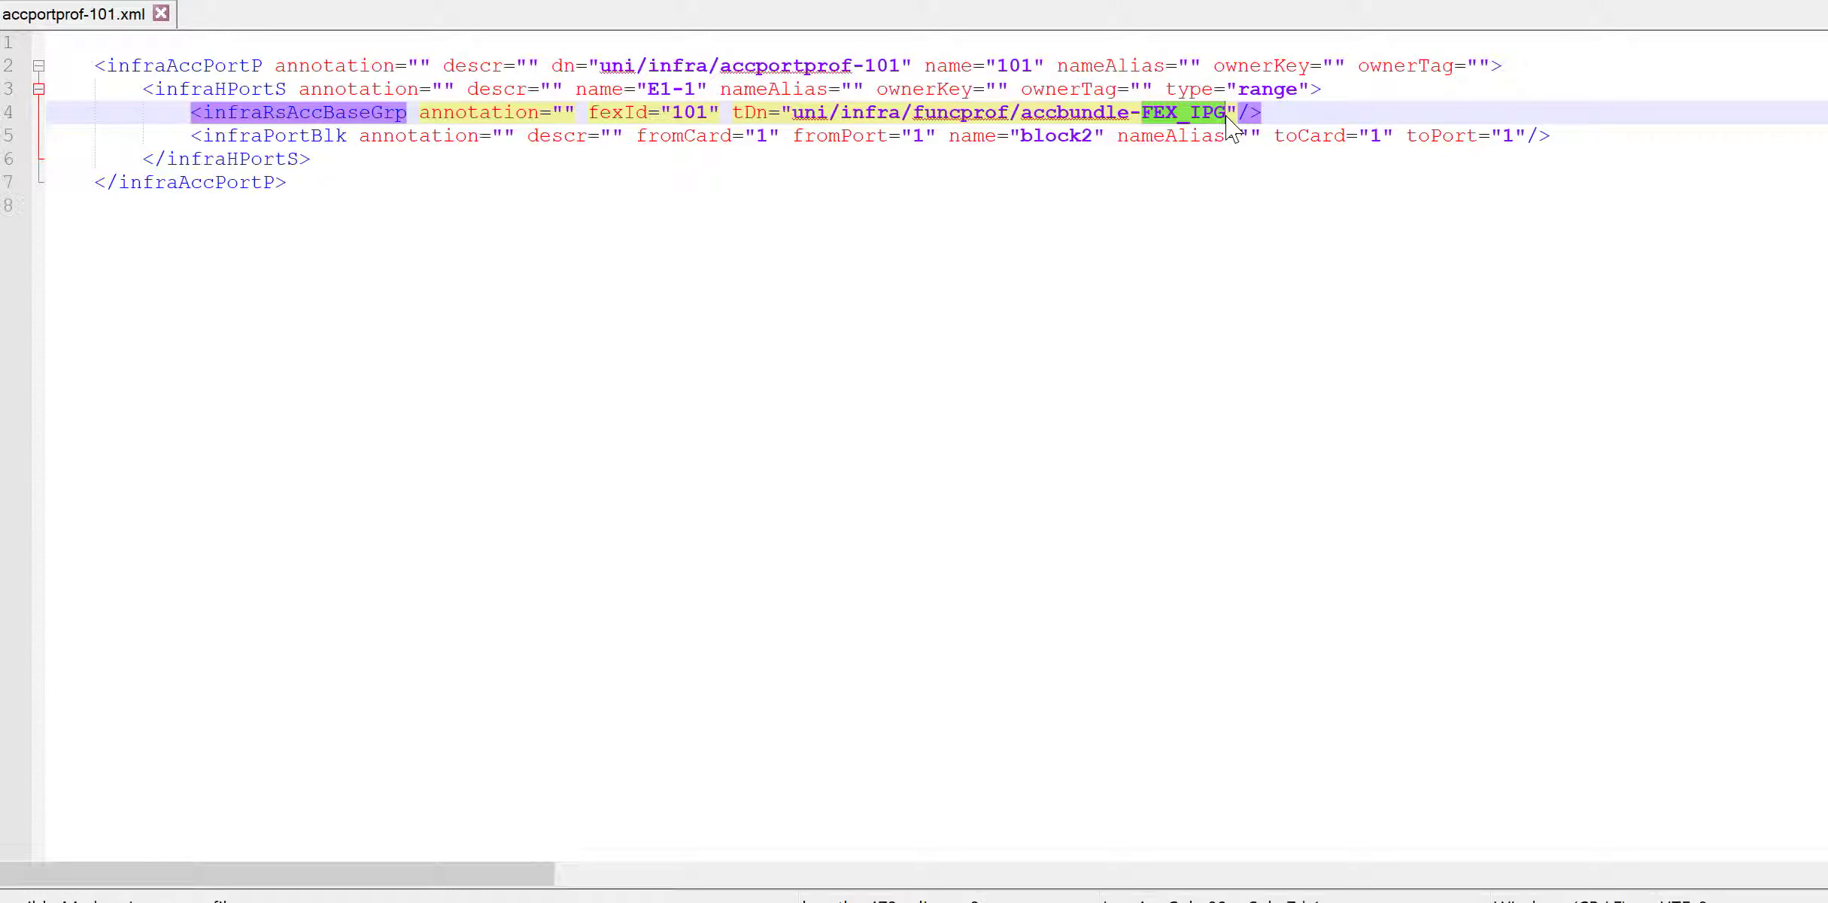
double_click(917, 137)
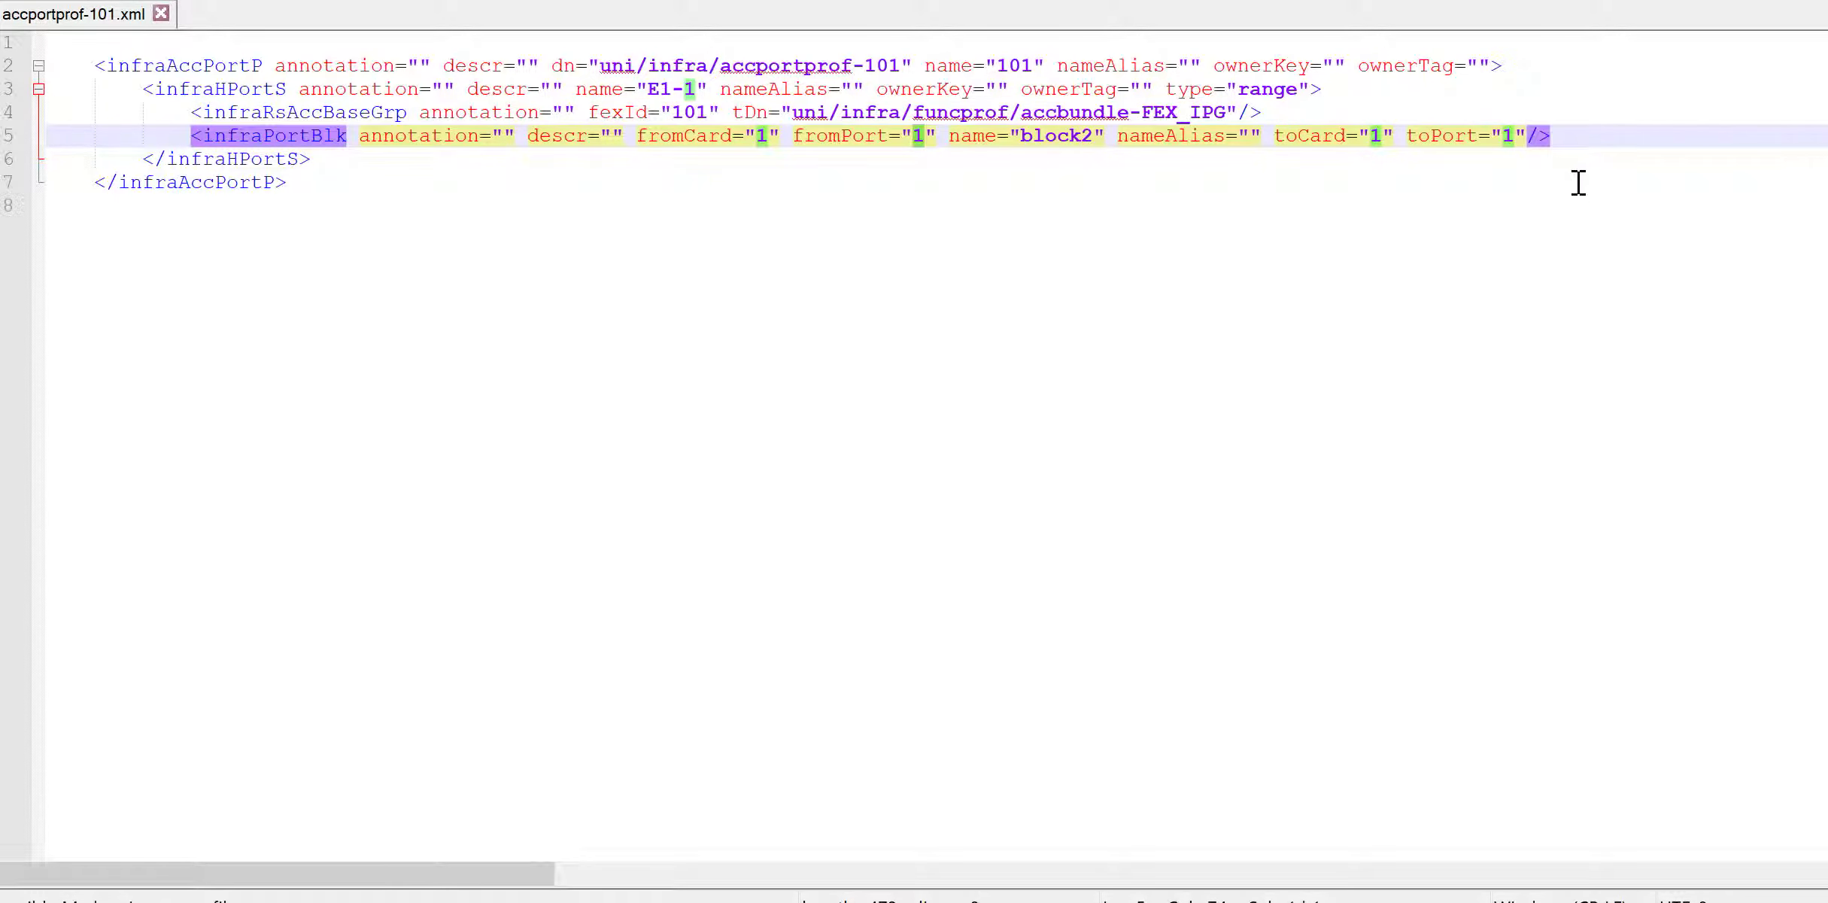
double_click(1509, 136)
left_click_drag(301, 159, 142, 88)
key("ctrl+c")
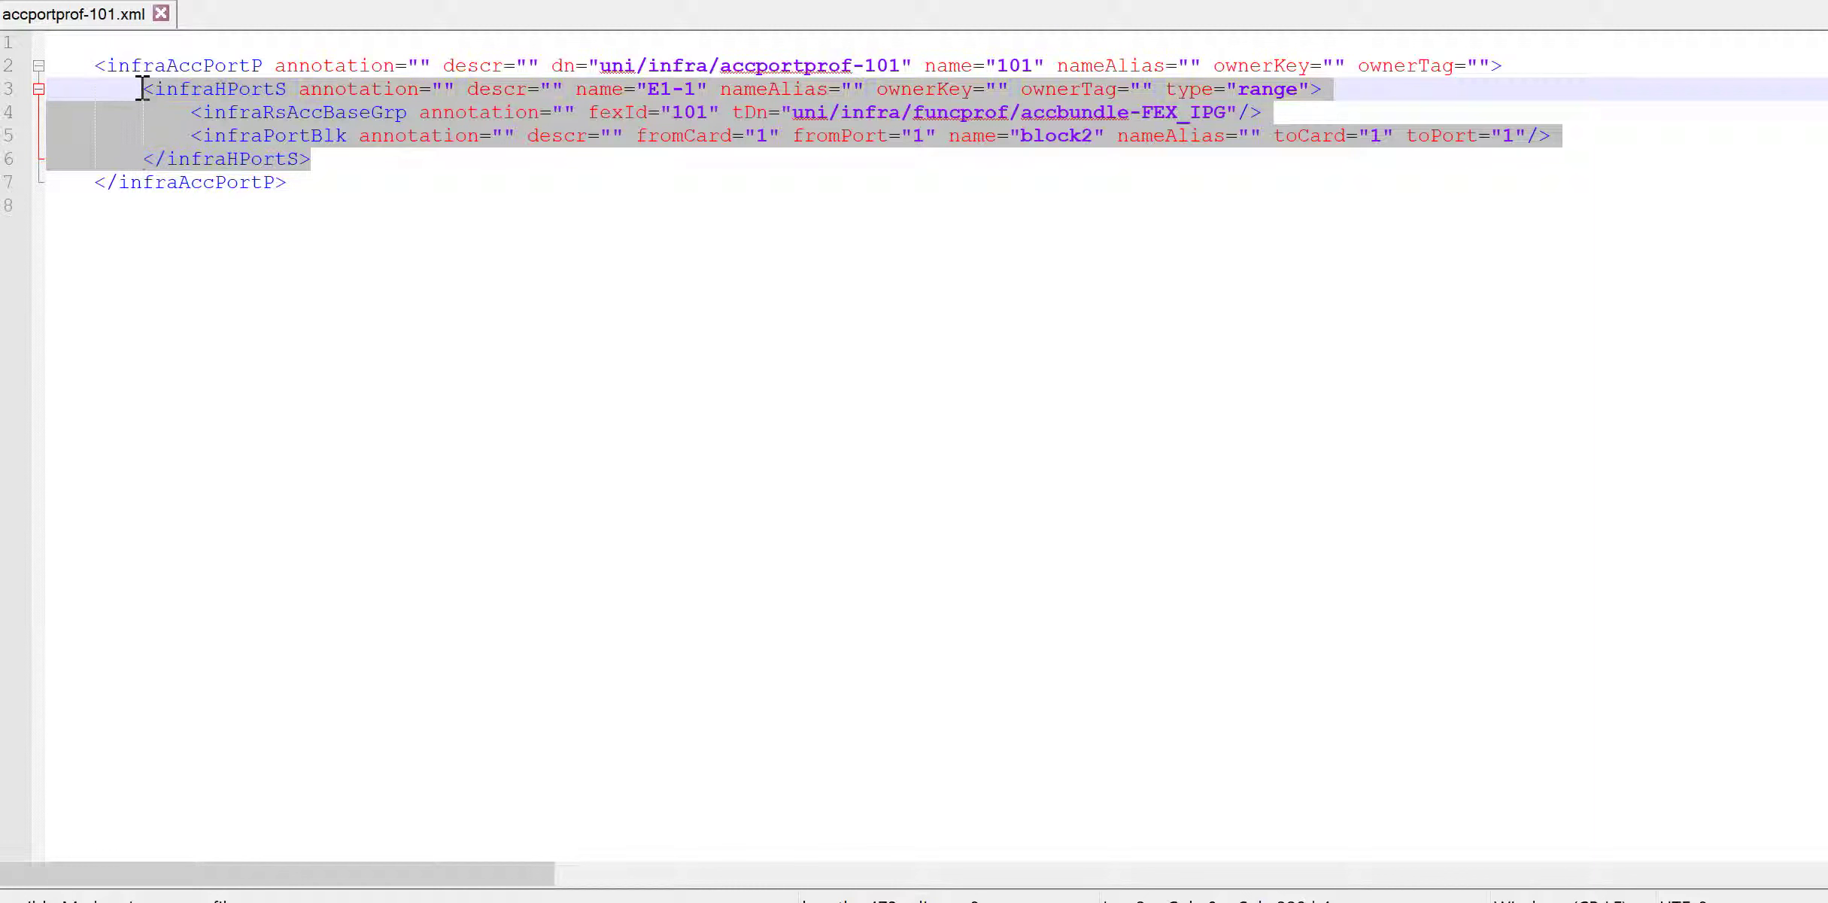
Paste a copy of the E1-1 block and turn it into selector E1-2 on port 2.
left_click(333, 158)
key("Return")
key("ctrl+v")
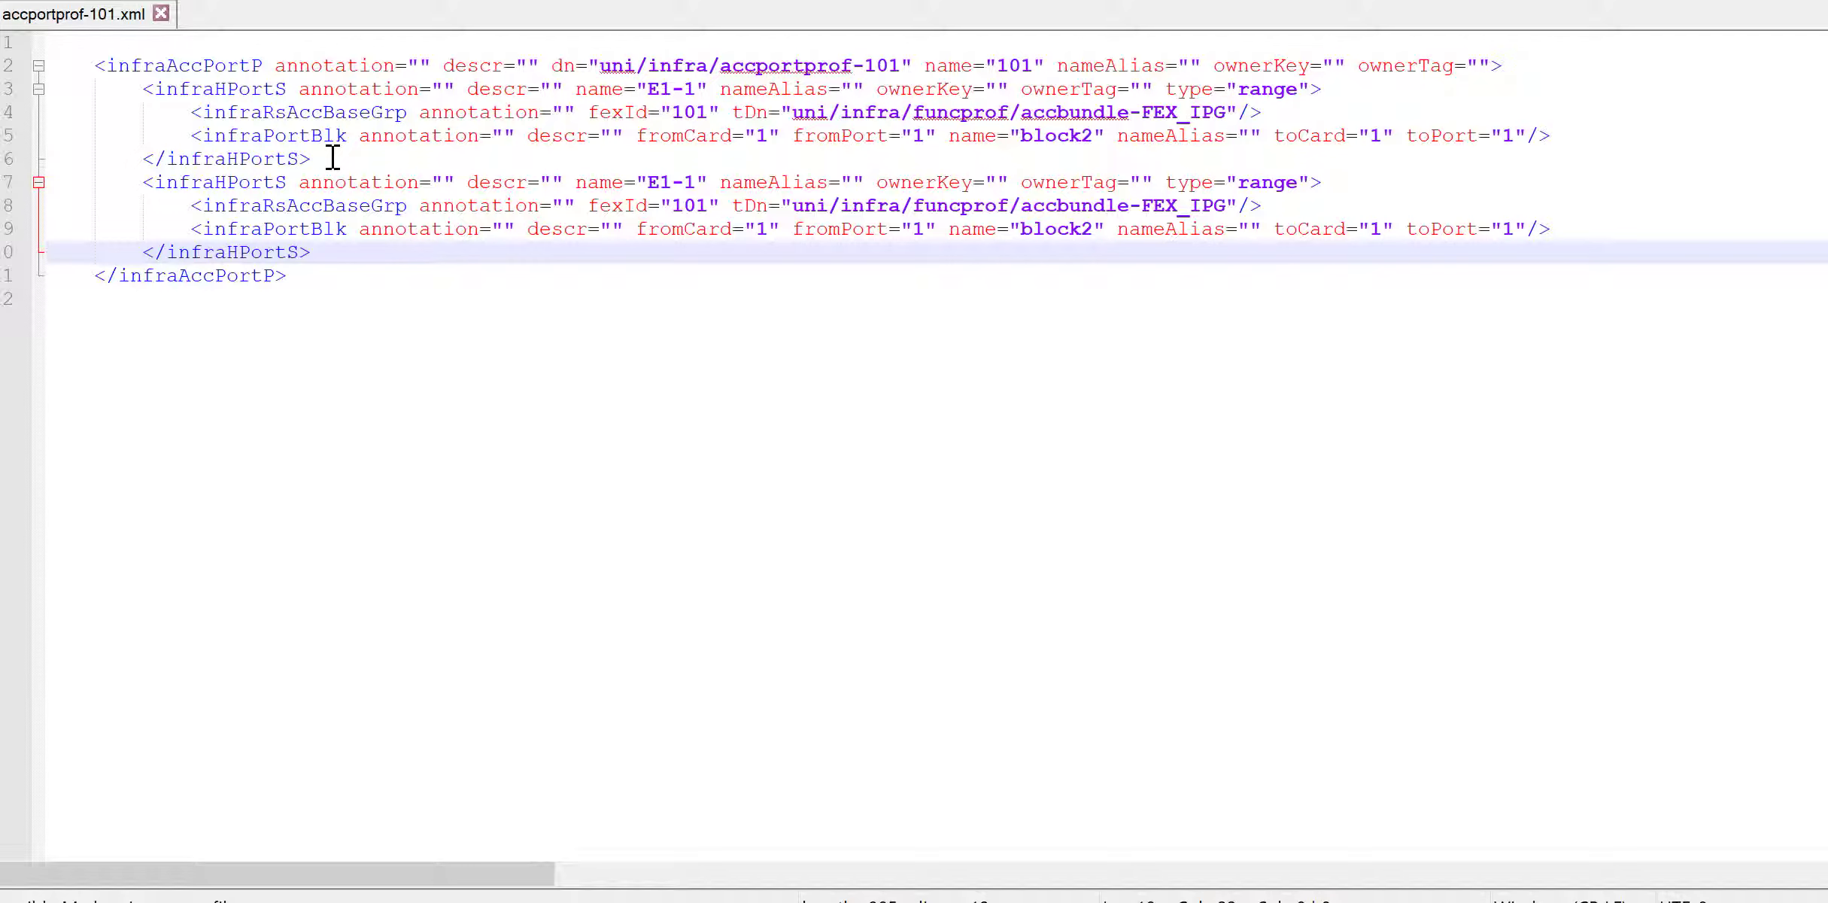
double_click(694, 183)
type("2")
double_click(919, 229)
type("2")
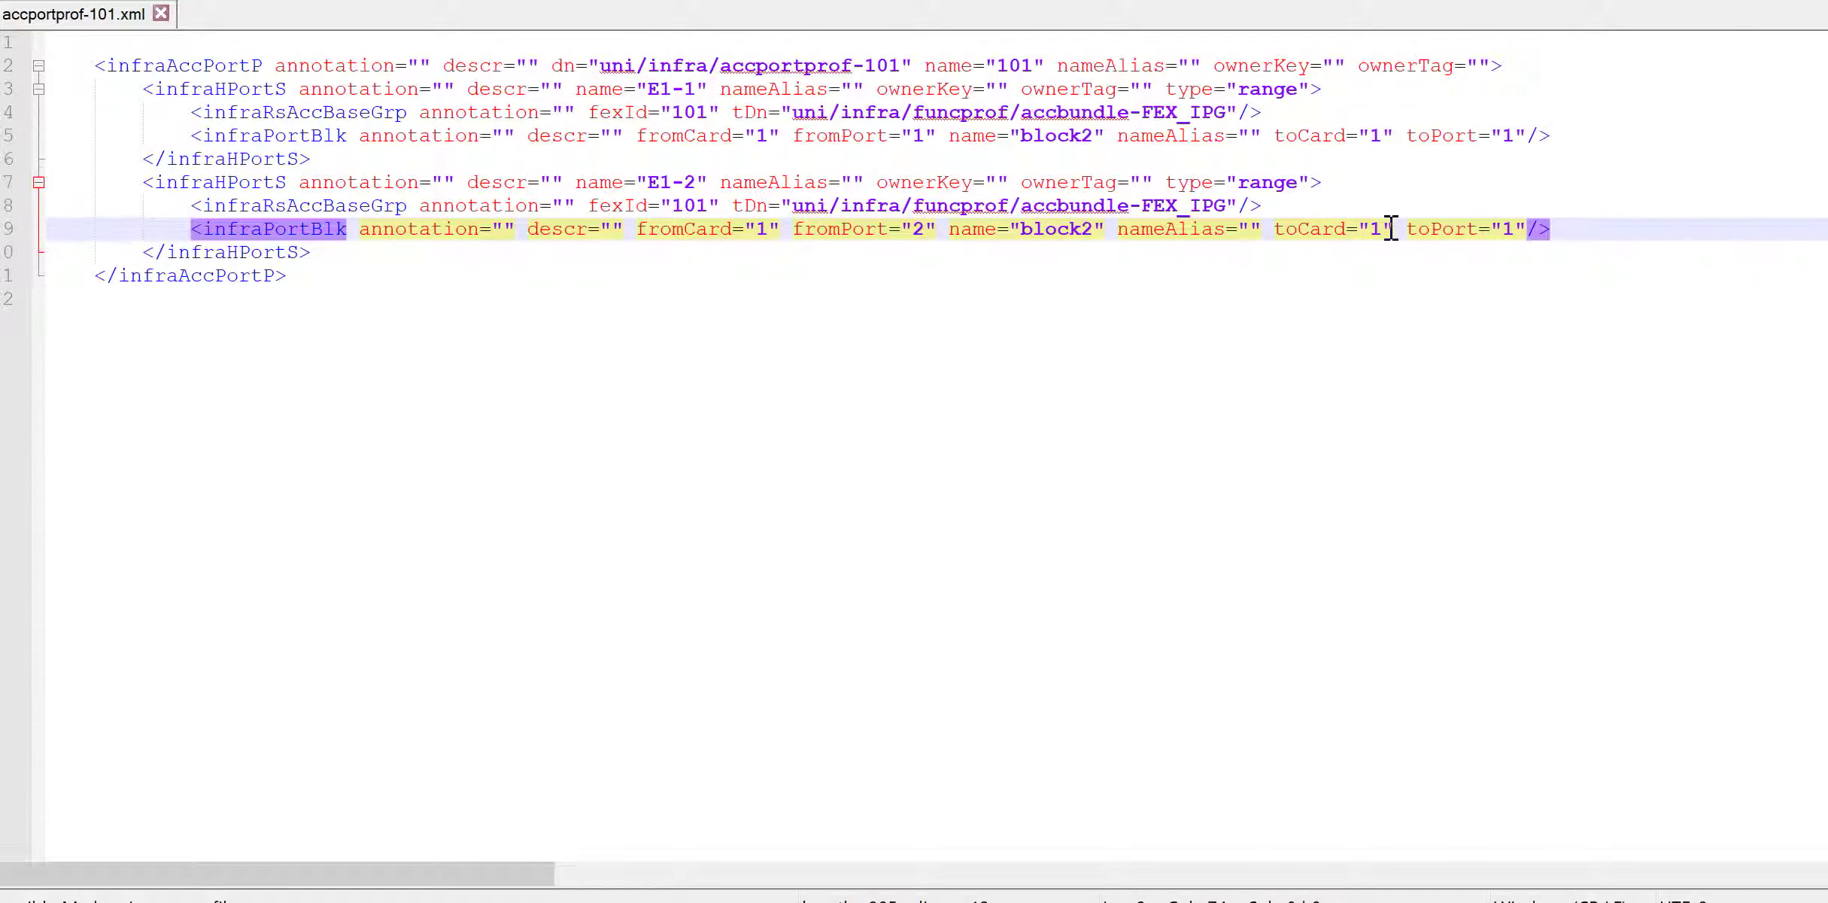
double_click(1508, 229)
type("2")
Add a third copy and rename it E1-3 with port values 3.
left_click(380, 261)
key("Return")
key("ctrl+v")
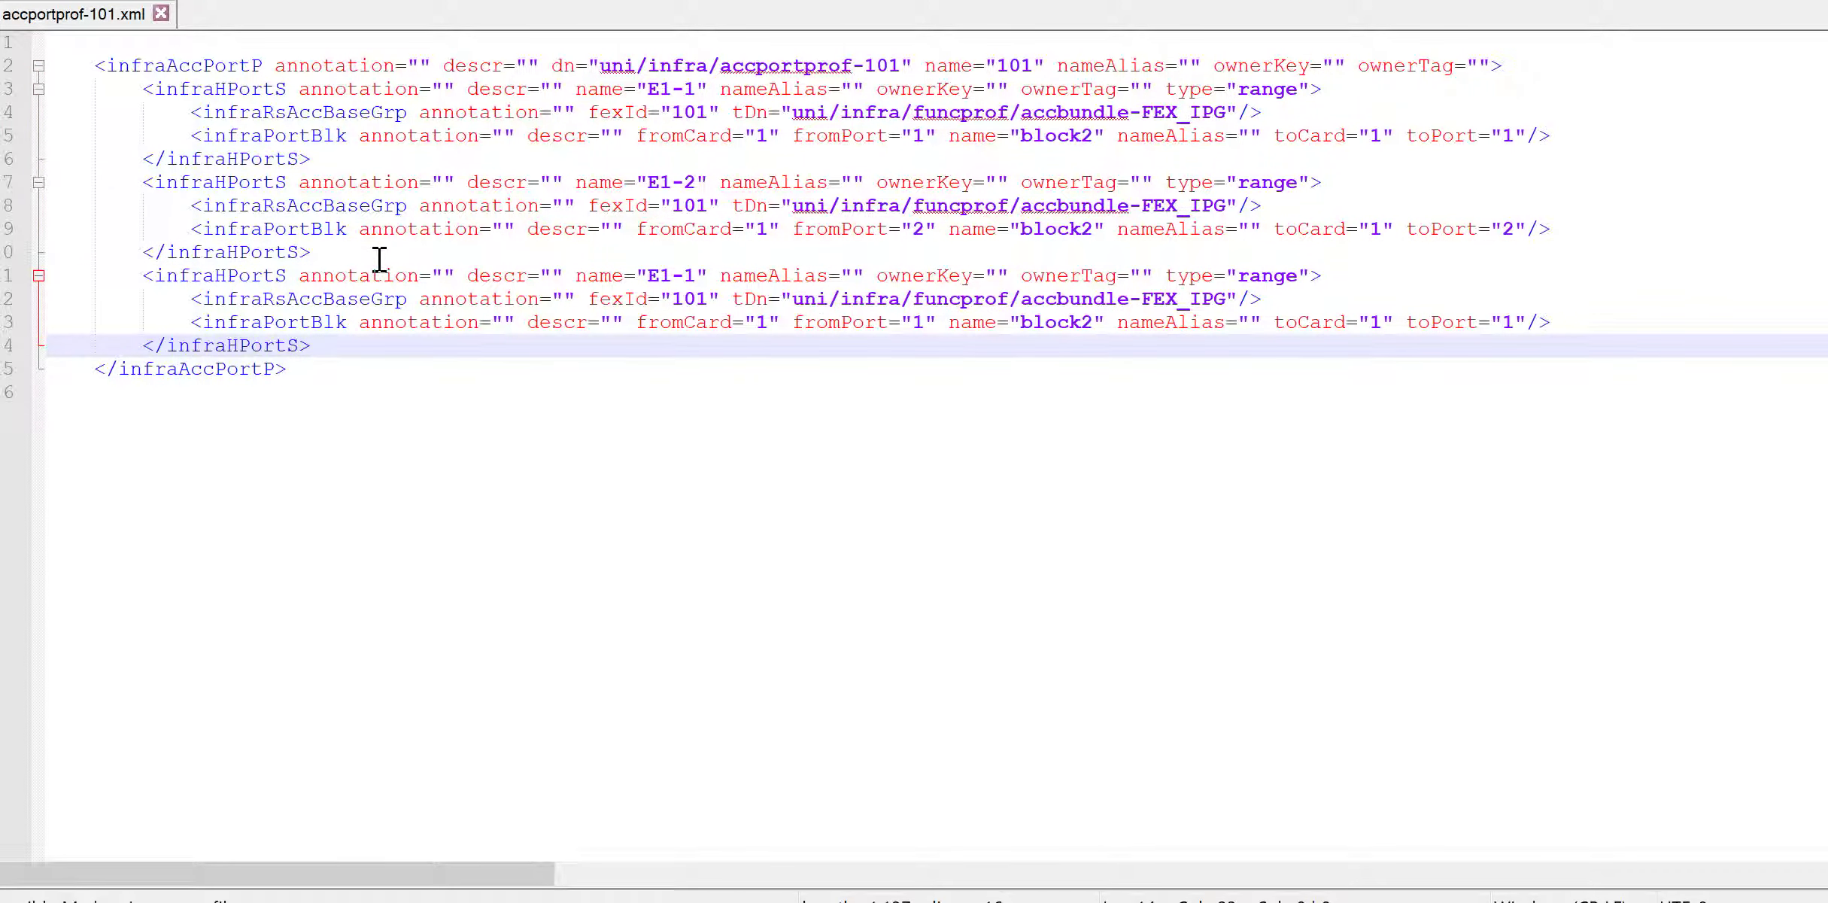
double_click(695, 280)
type("3")
double_click(920, 322)
type("3")
double_click(1509, 323)
type("3")
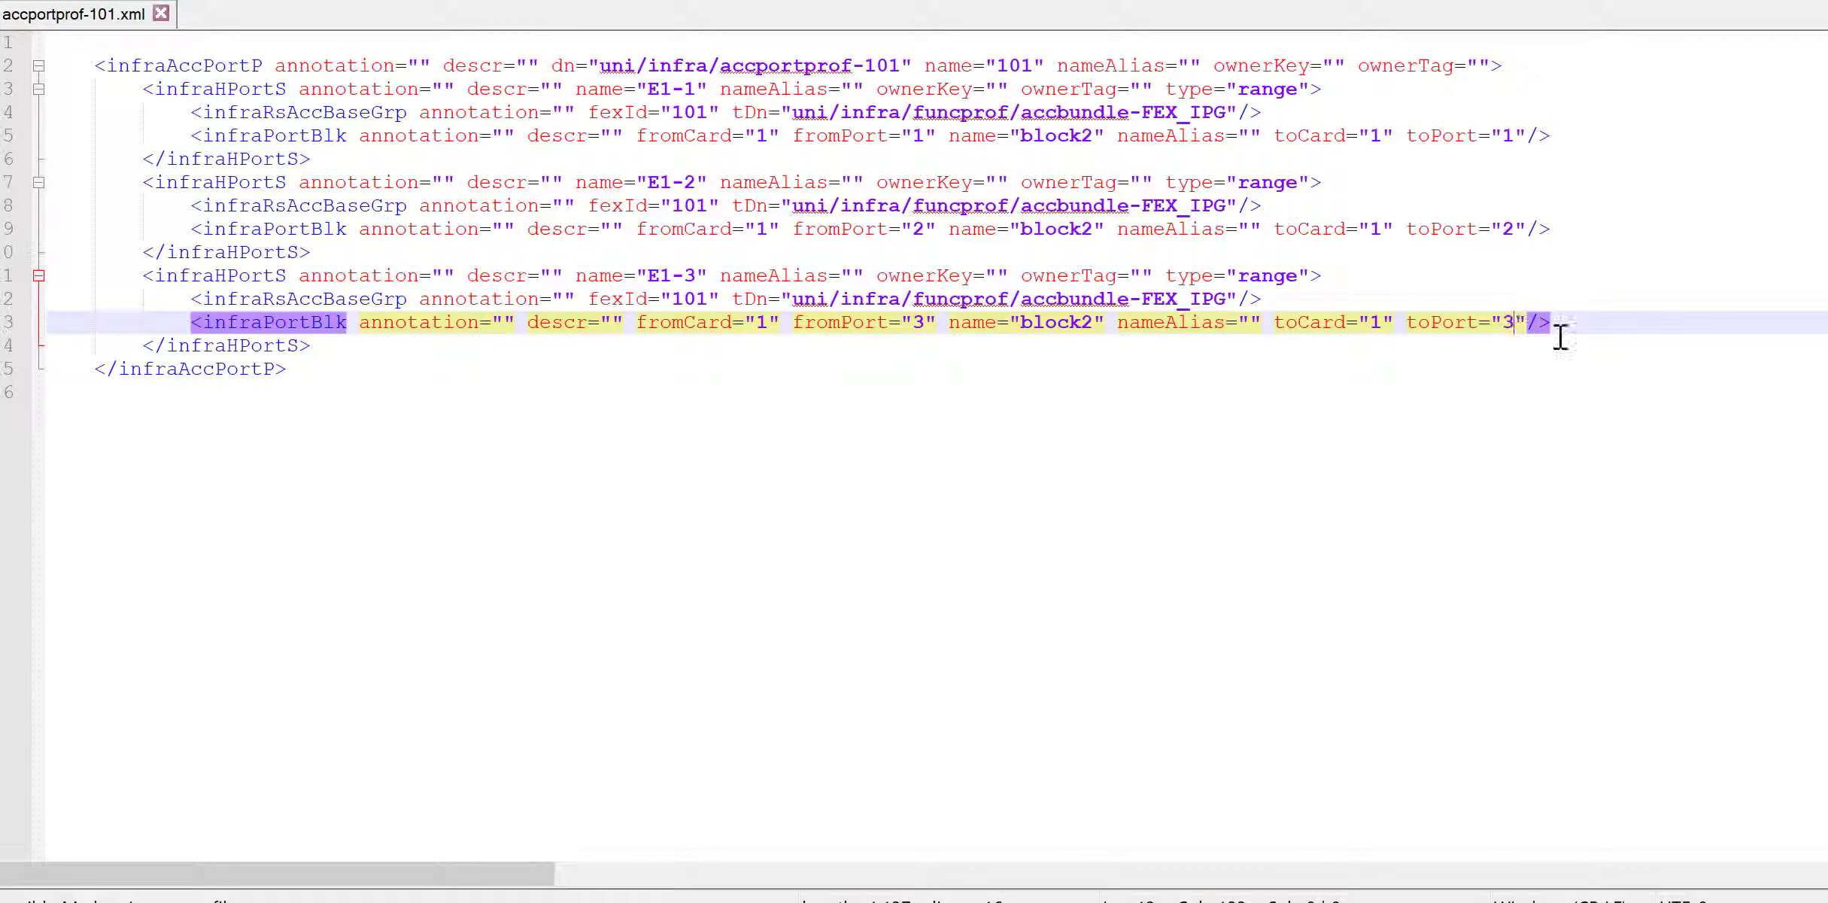
Add a fourth copy as selector E1-4 with fromPort and toPort 4.
left_click(355, 344)
key("ctrl+v")
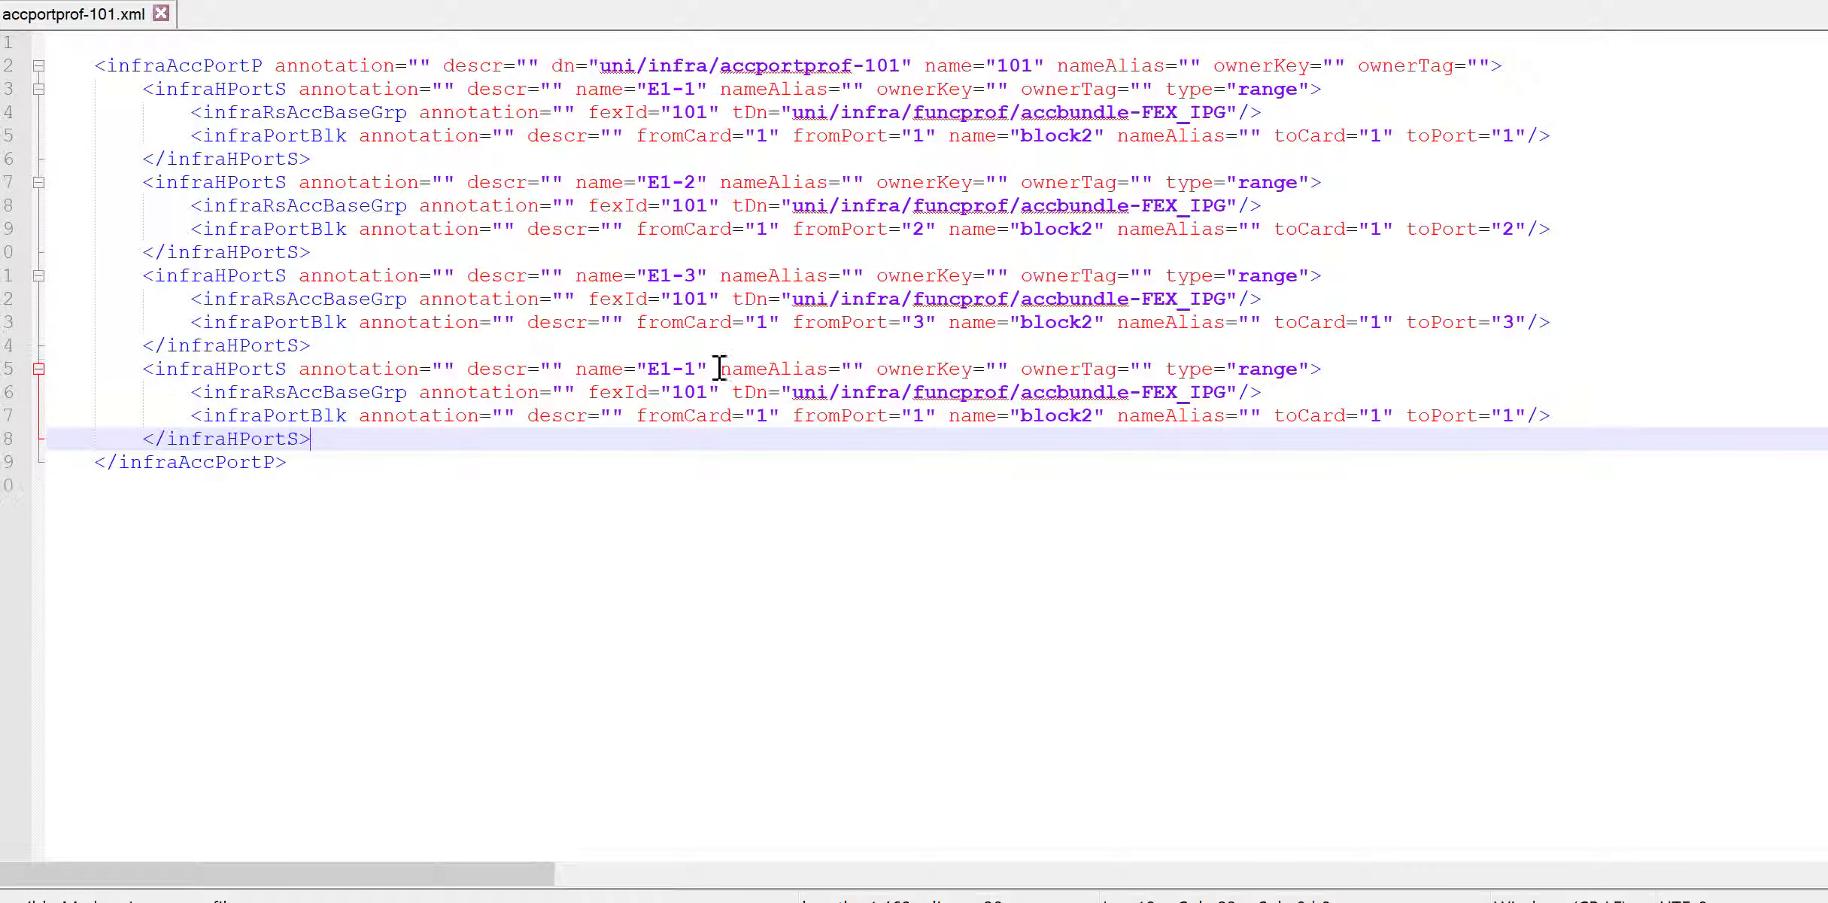
left_click(697, 370)
key("BackSpace")
type("4")
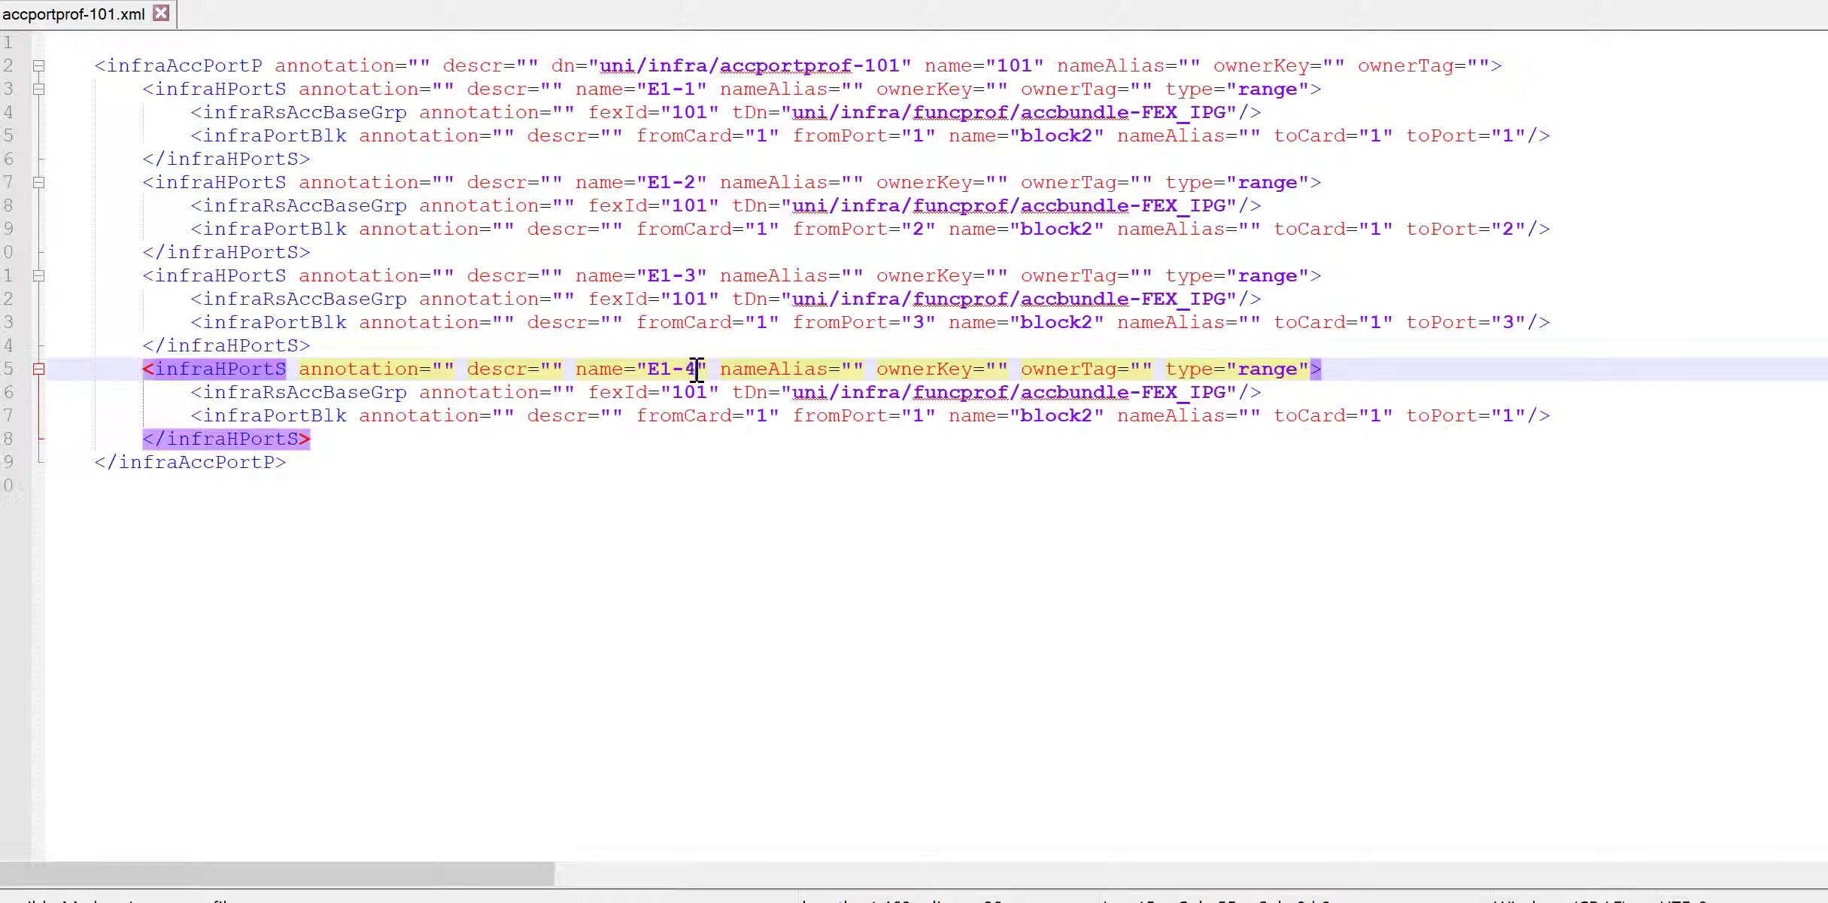
left_click(925, 418)
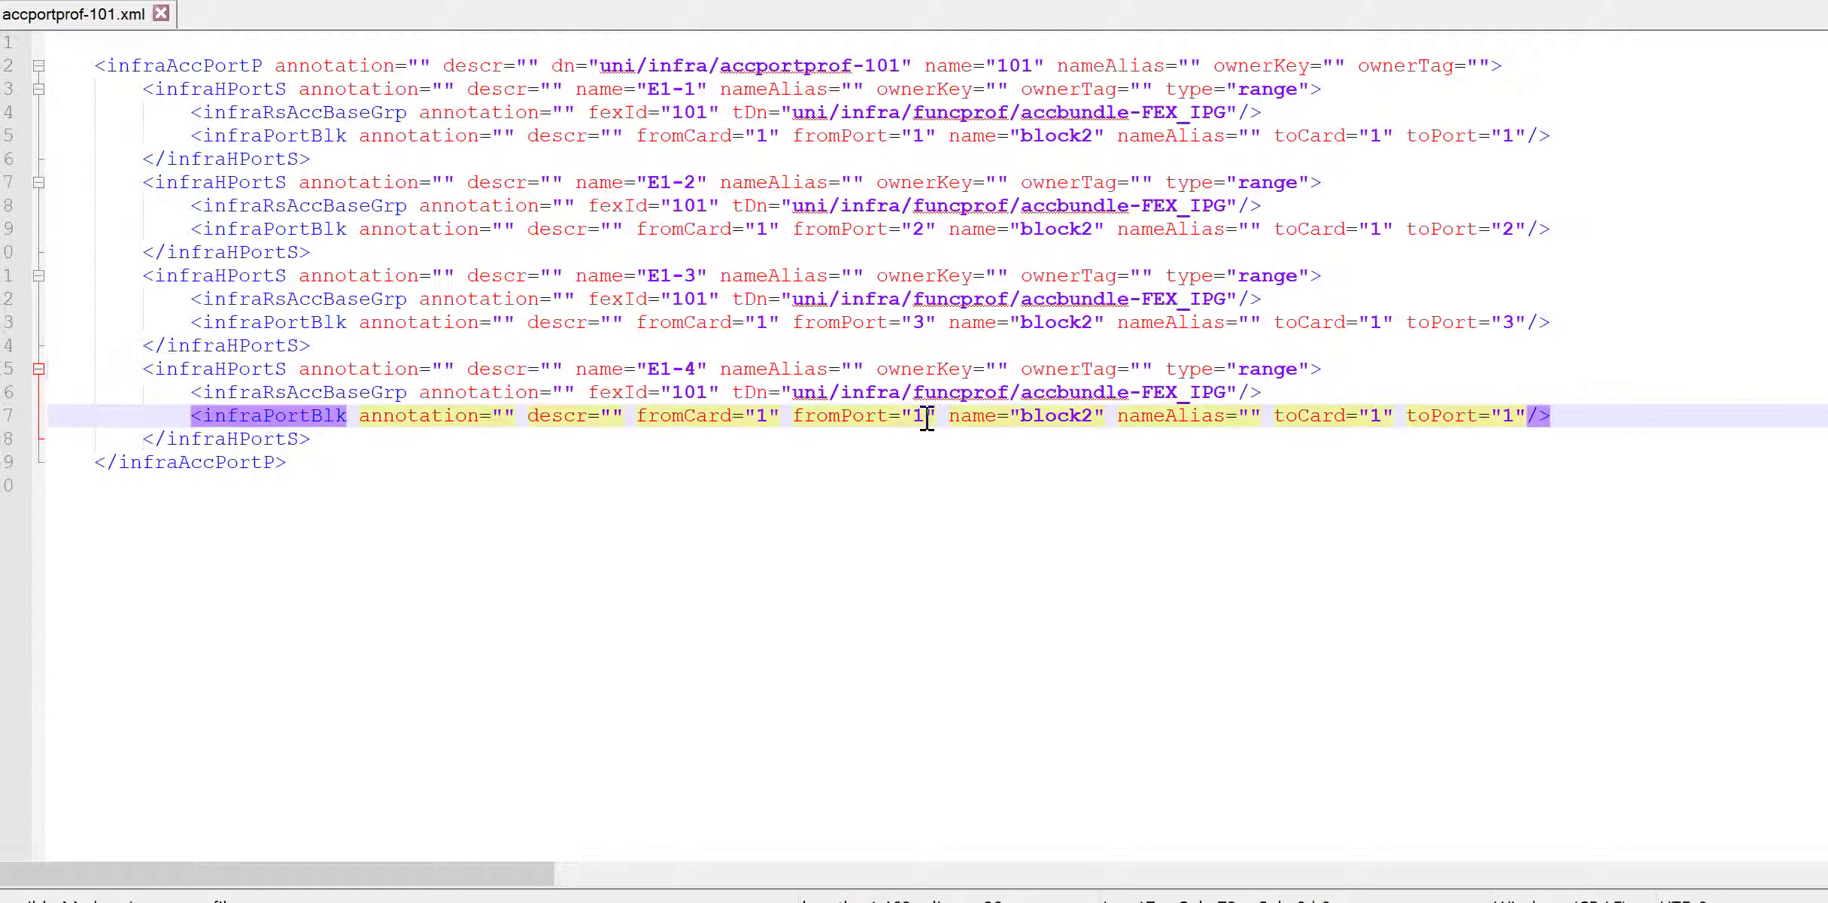
key("BackSpace")
type("4")
left_click(1517, 416)
key("BackSpace")
type("4")
Add a fifth copy as selector E1-5 with fromPort and toPort 5.
left_click(354, 440)
key("Return")
type("<infraHPortS annotation=\"\" descr=\"\" name=\"E1-1\" nameAlias=\"\" ownerKey=\"\" ownerTag=\"\" type=\"range\"> \t\t<infraRsAccBaseGrp annotation=\"\" fexId=\"101\" tDn=\"uni/infra/funcprof/accbundle-FEX_IPG\"/> \t\t<infraPortBlk annotation=\"\" descr=\"\" fromCard=\"1\" fromPort=\"1\" name=\"block2\" nameAlias=\"\" toCard=\"1\" toPort=\"1\"/> \t</infraHPortS>")
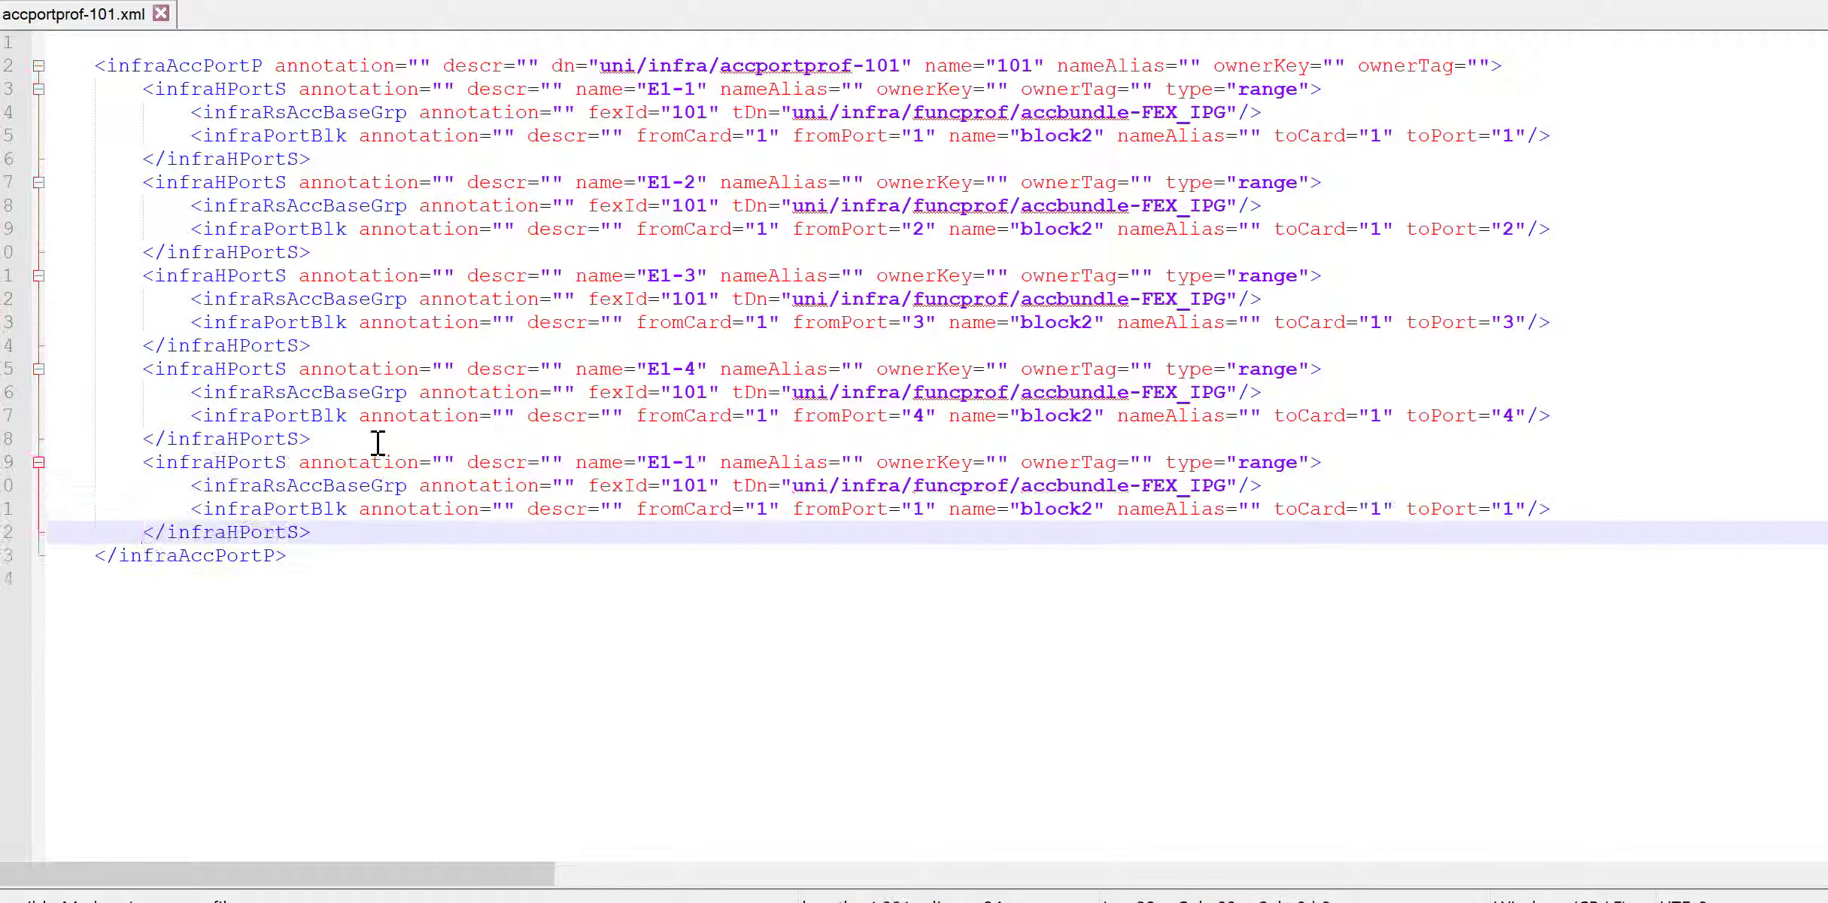
left_click(699, 464)
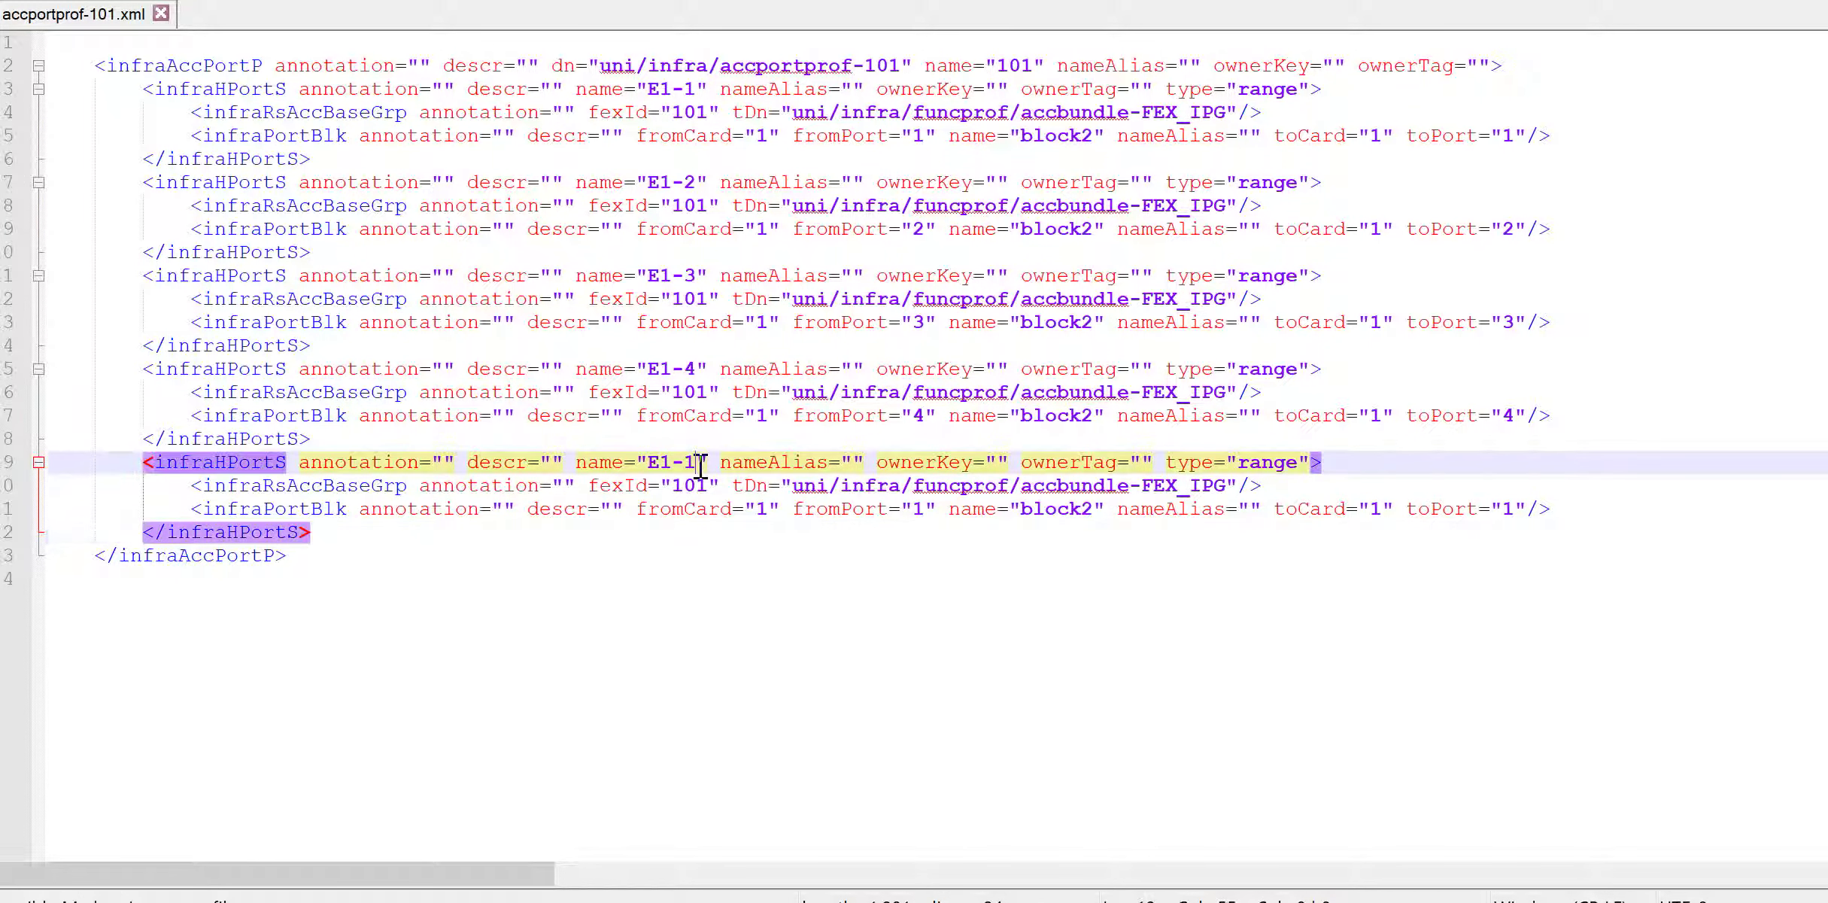
key("BackSpace")
type("5")
left_click(923, 512)
key("BackSpace")
type("5")
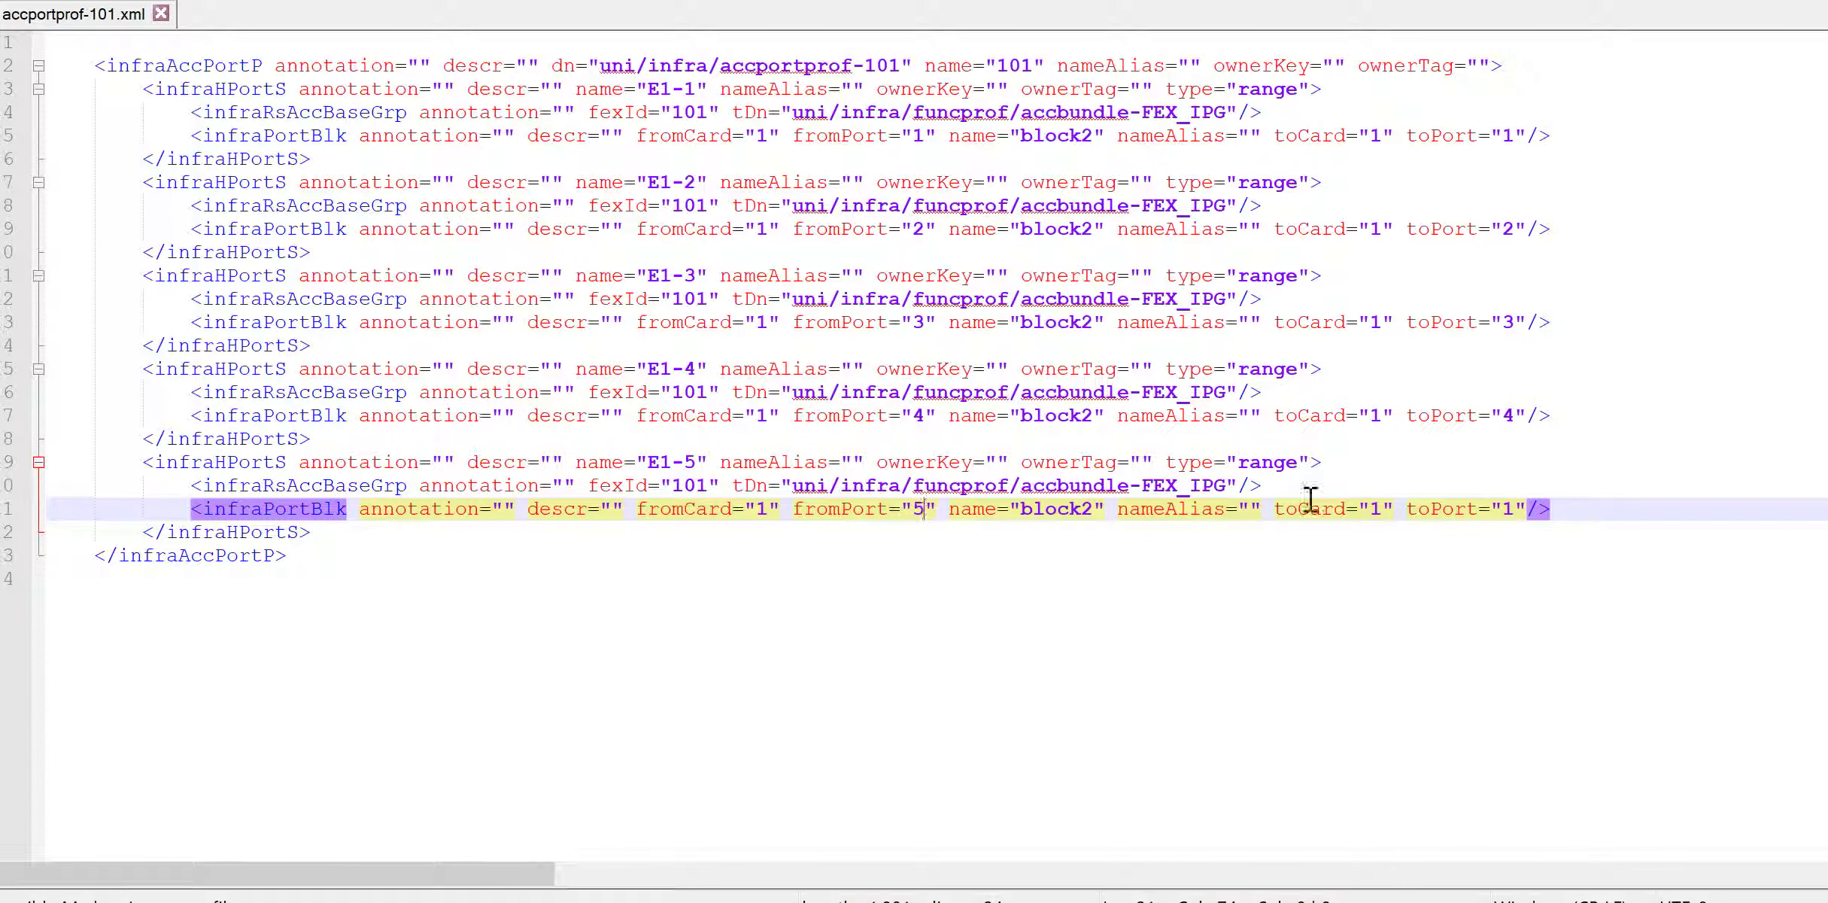
left_click(1519, 509)
key("BackSpace")
type("5")
Save accportprof-101.xml and cancel the XML Tools schema-selection dialog.
key("ctrl+alt+shift+m")
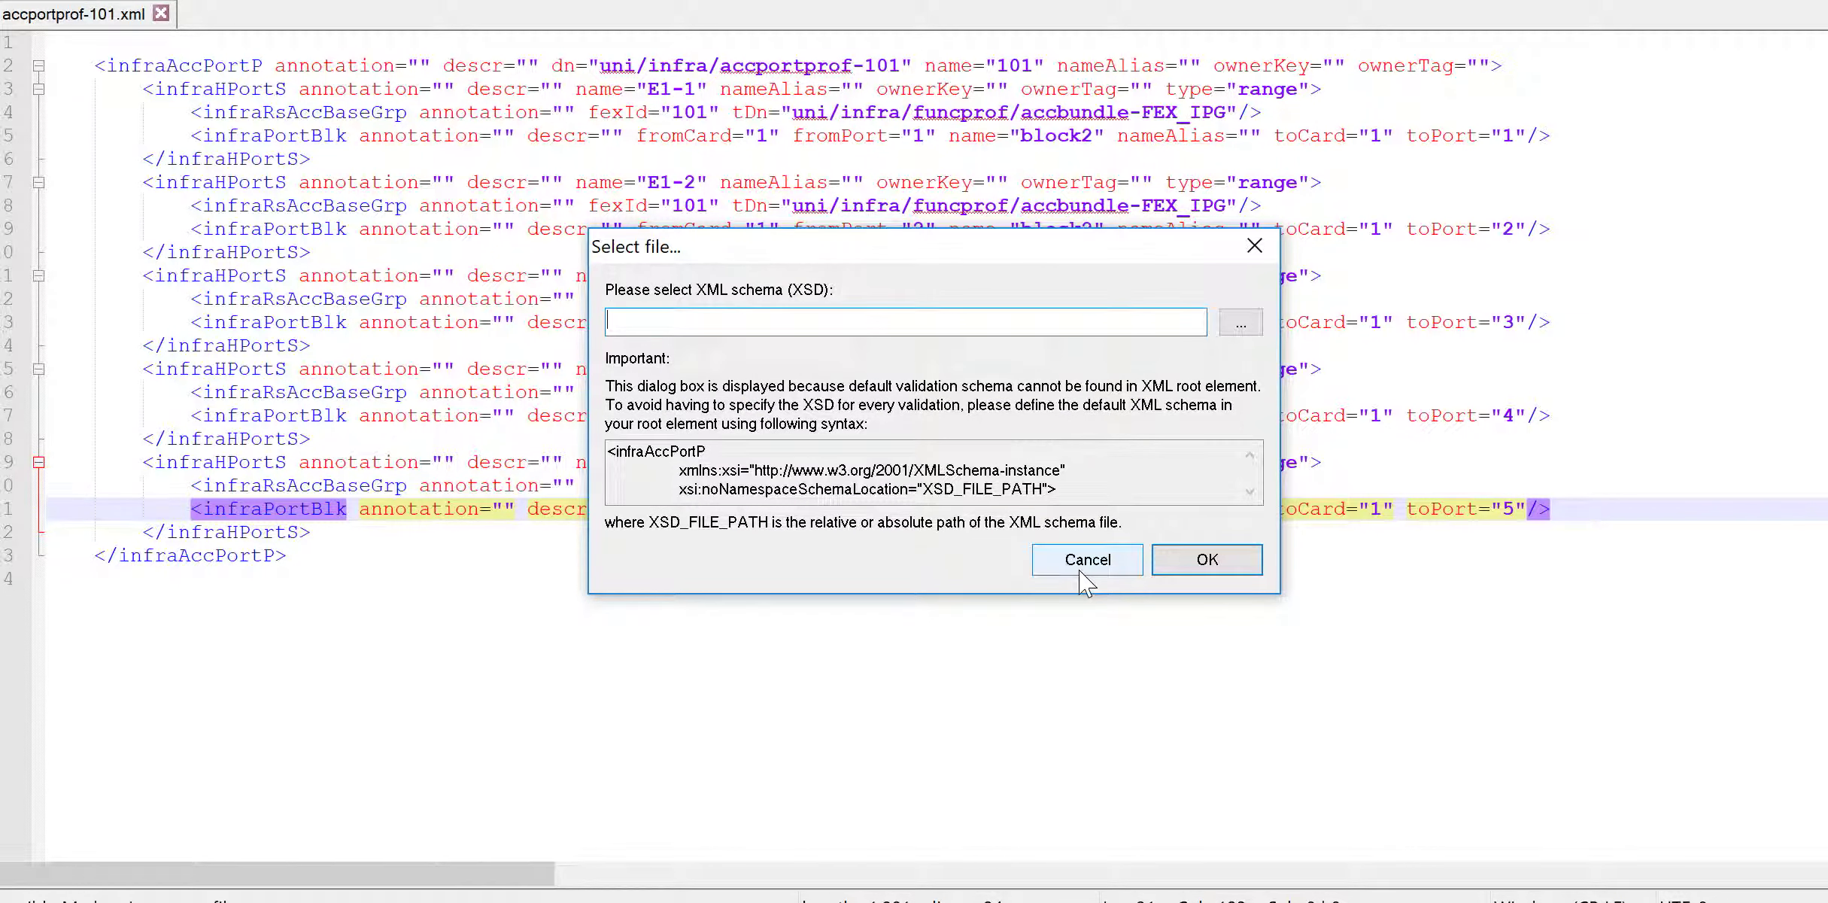
left_click(1086, 571)
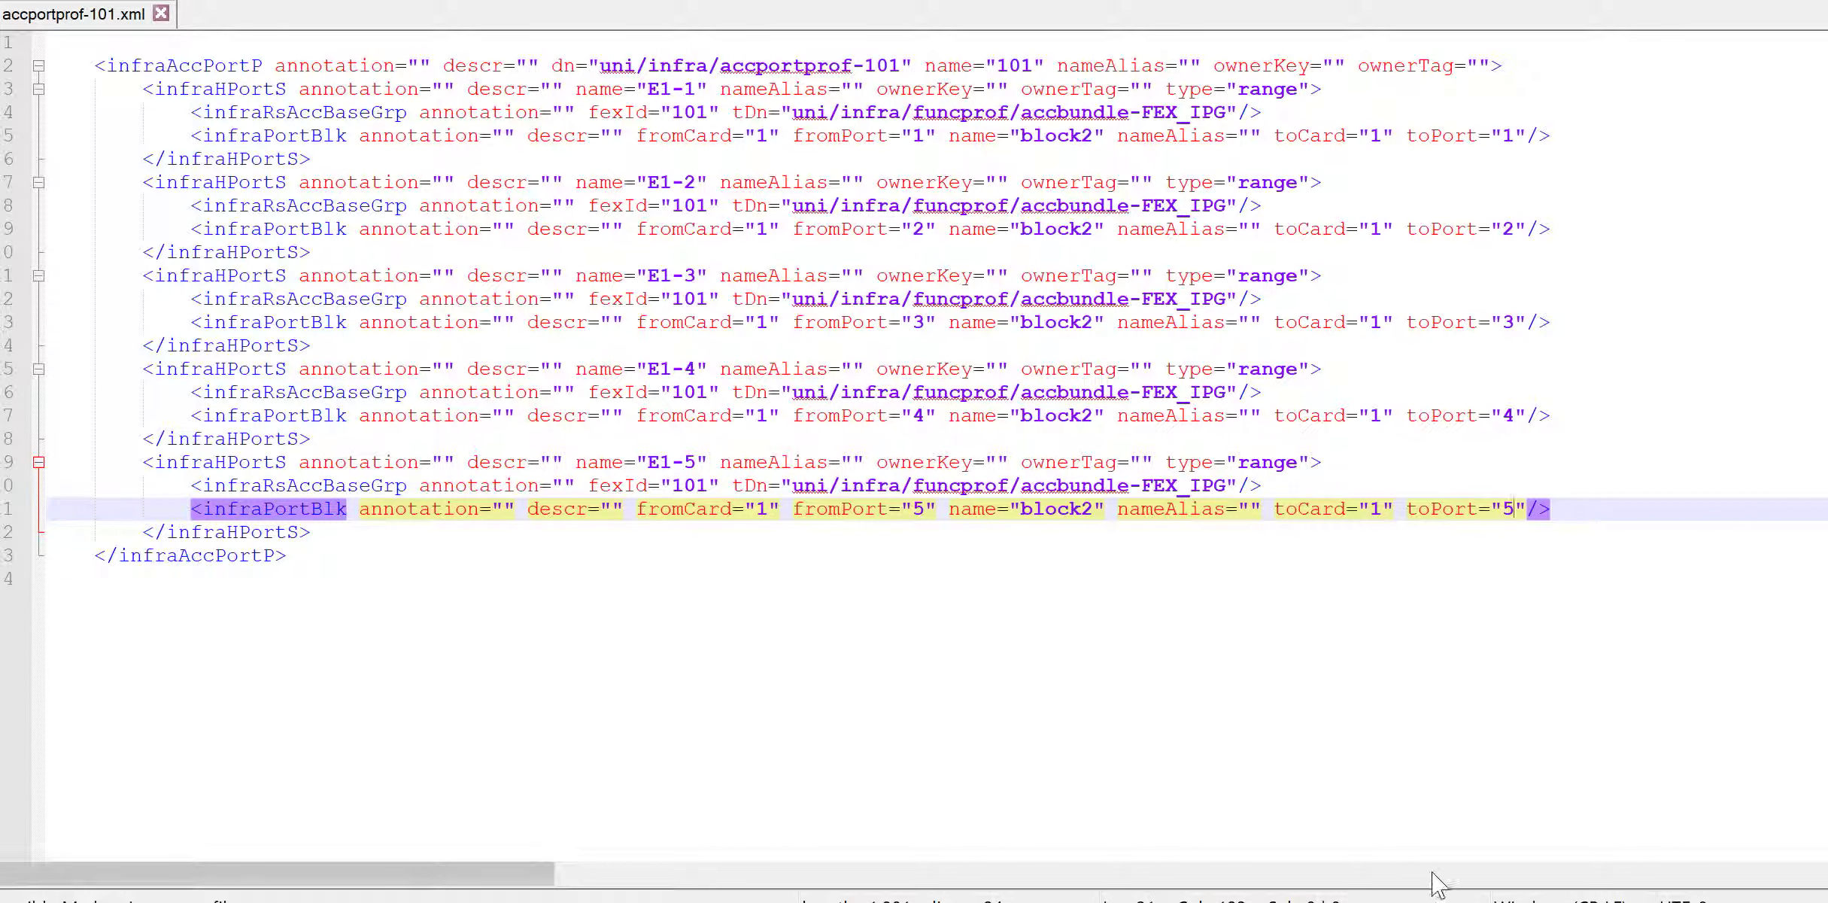
mouse_move(1452, 901)
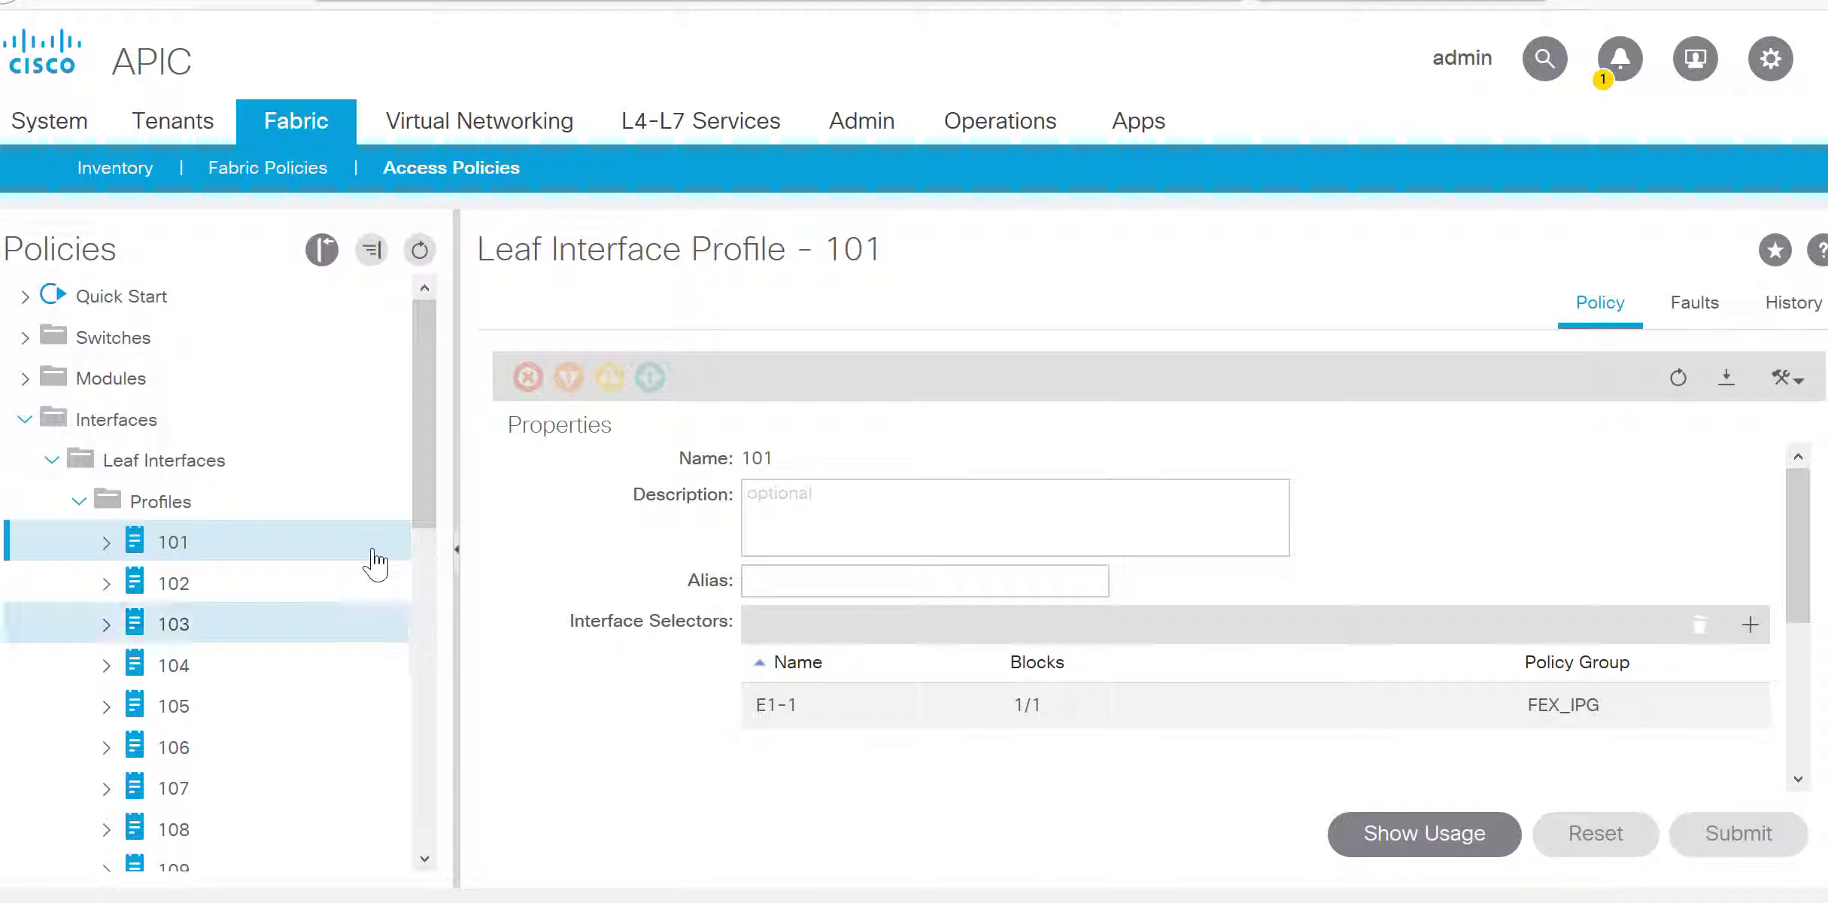
Post accportprof-101(1) from the CONFIG folder to profile 101.
right_click(205, 544)
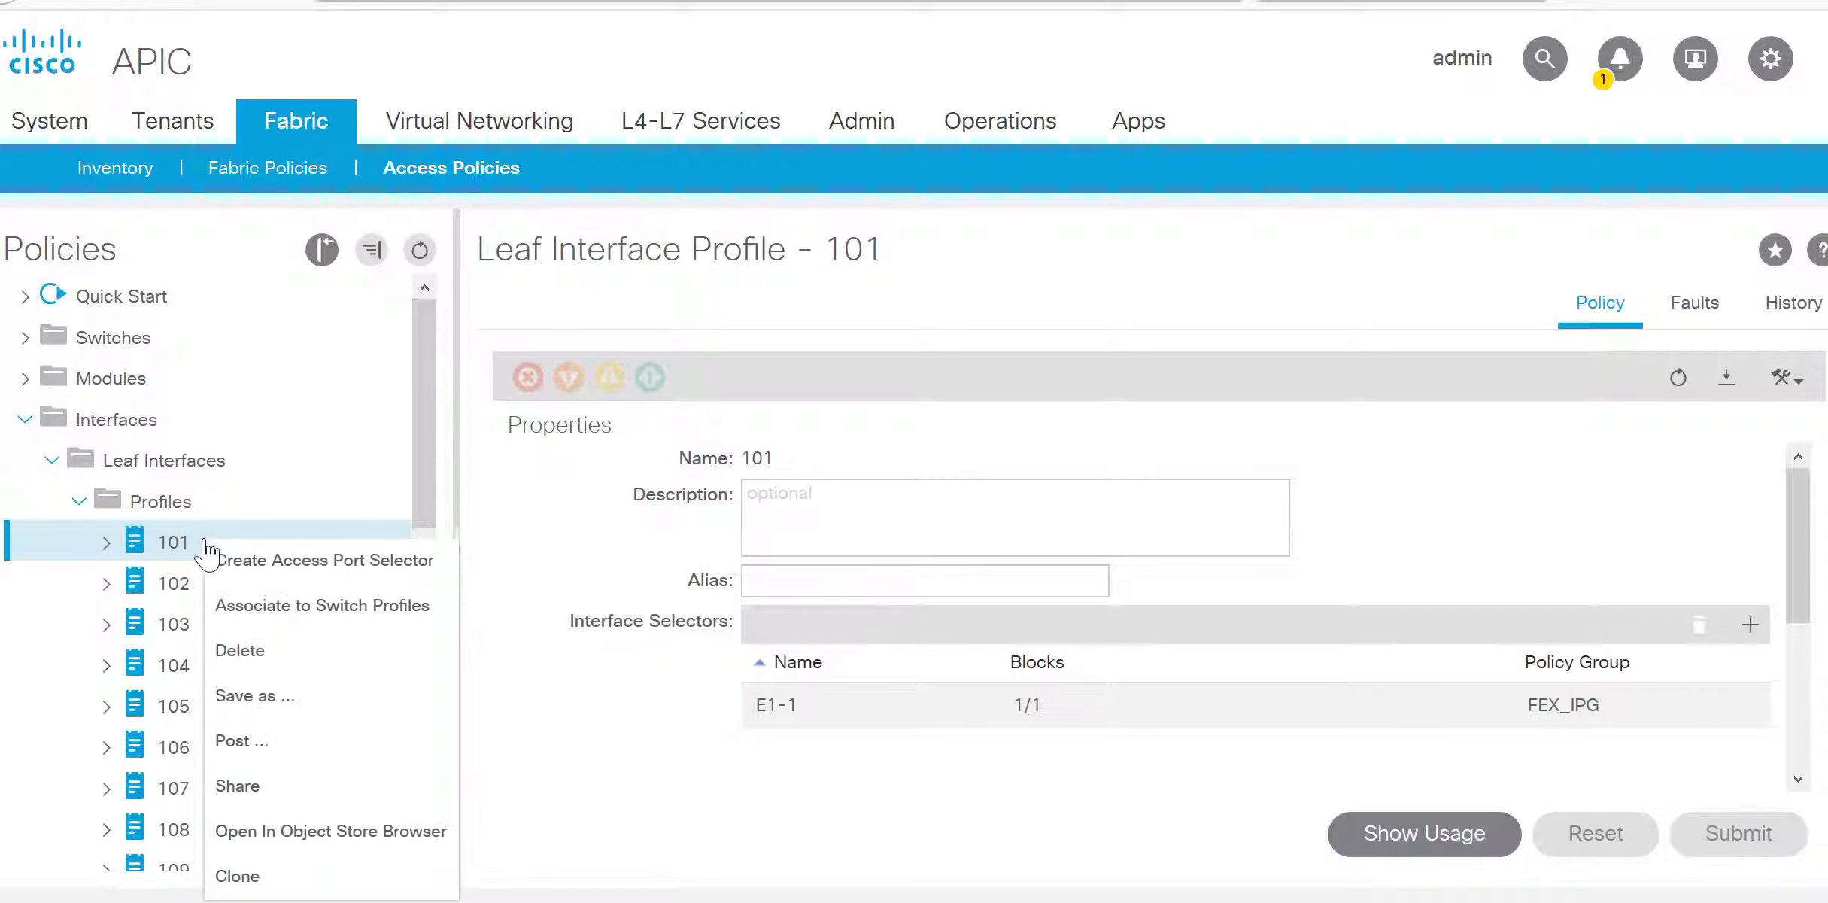
left_click(249, 741)
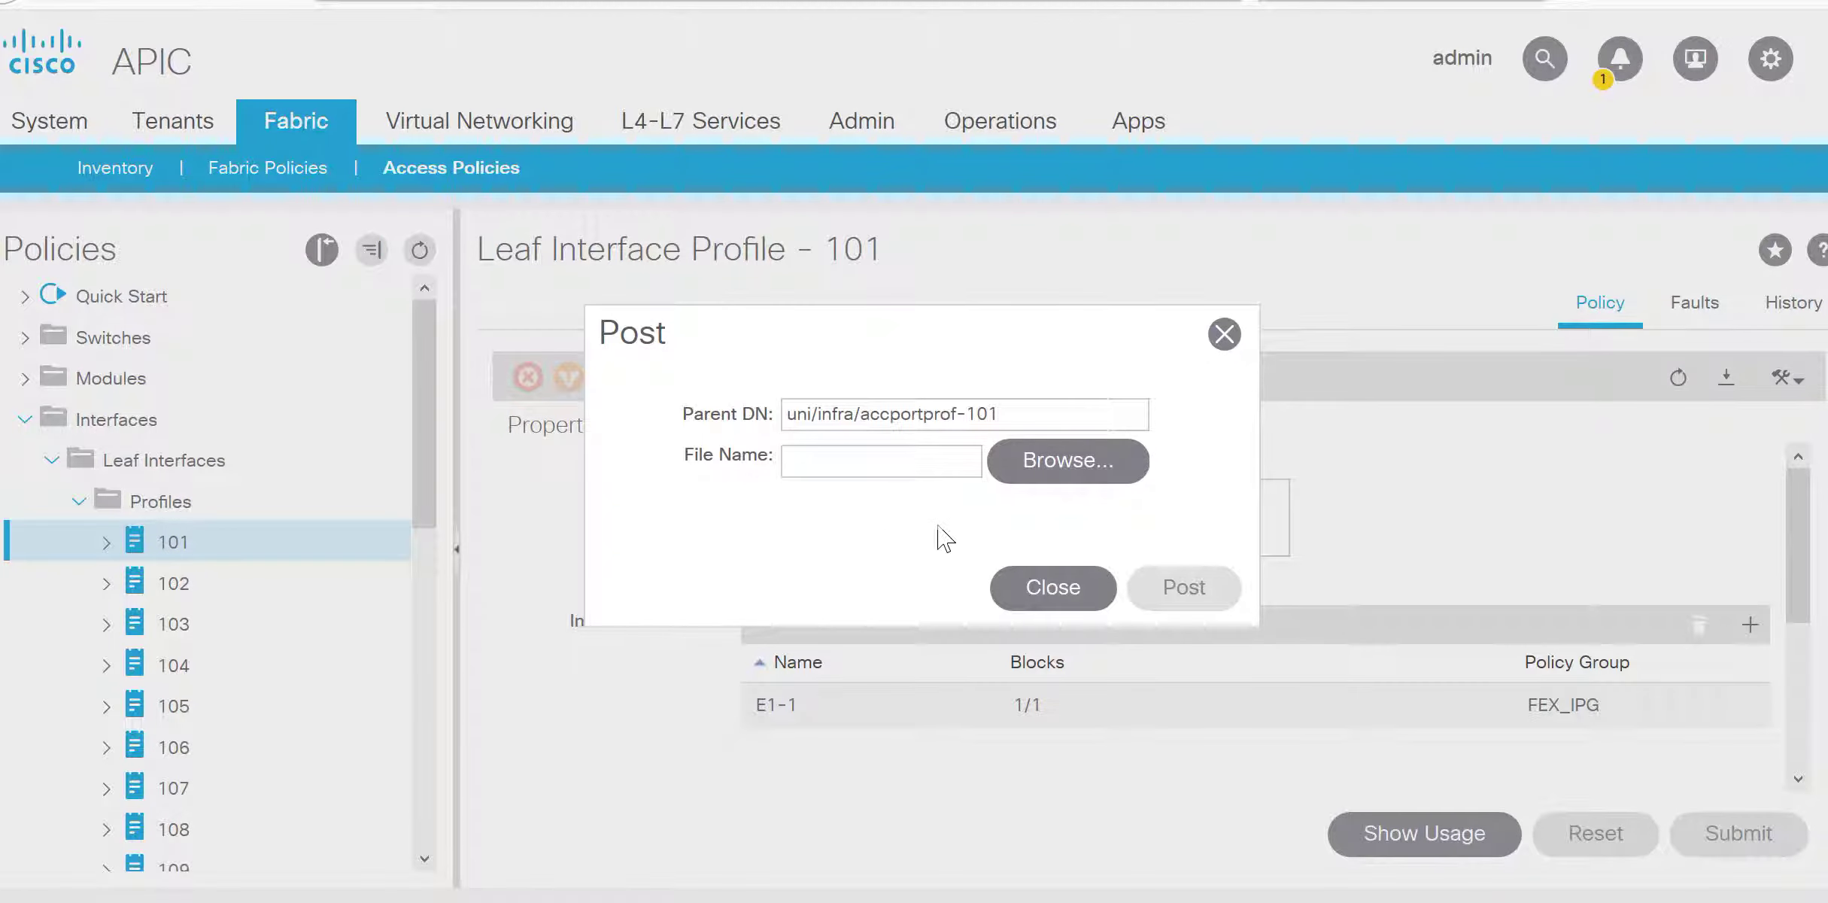
left_click(1037, 473)
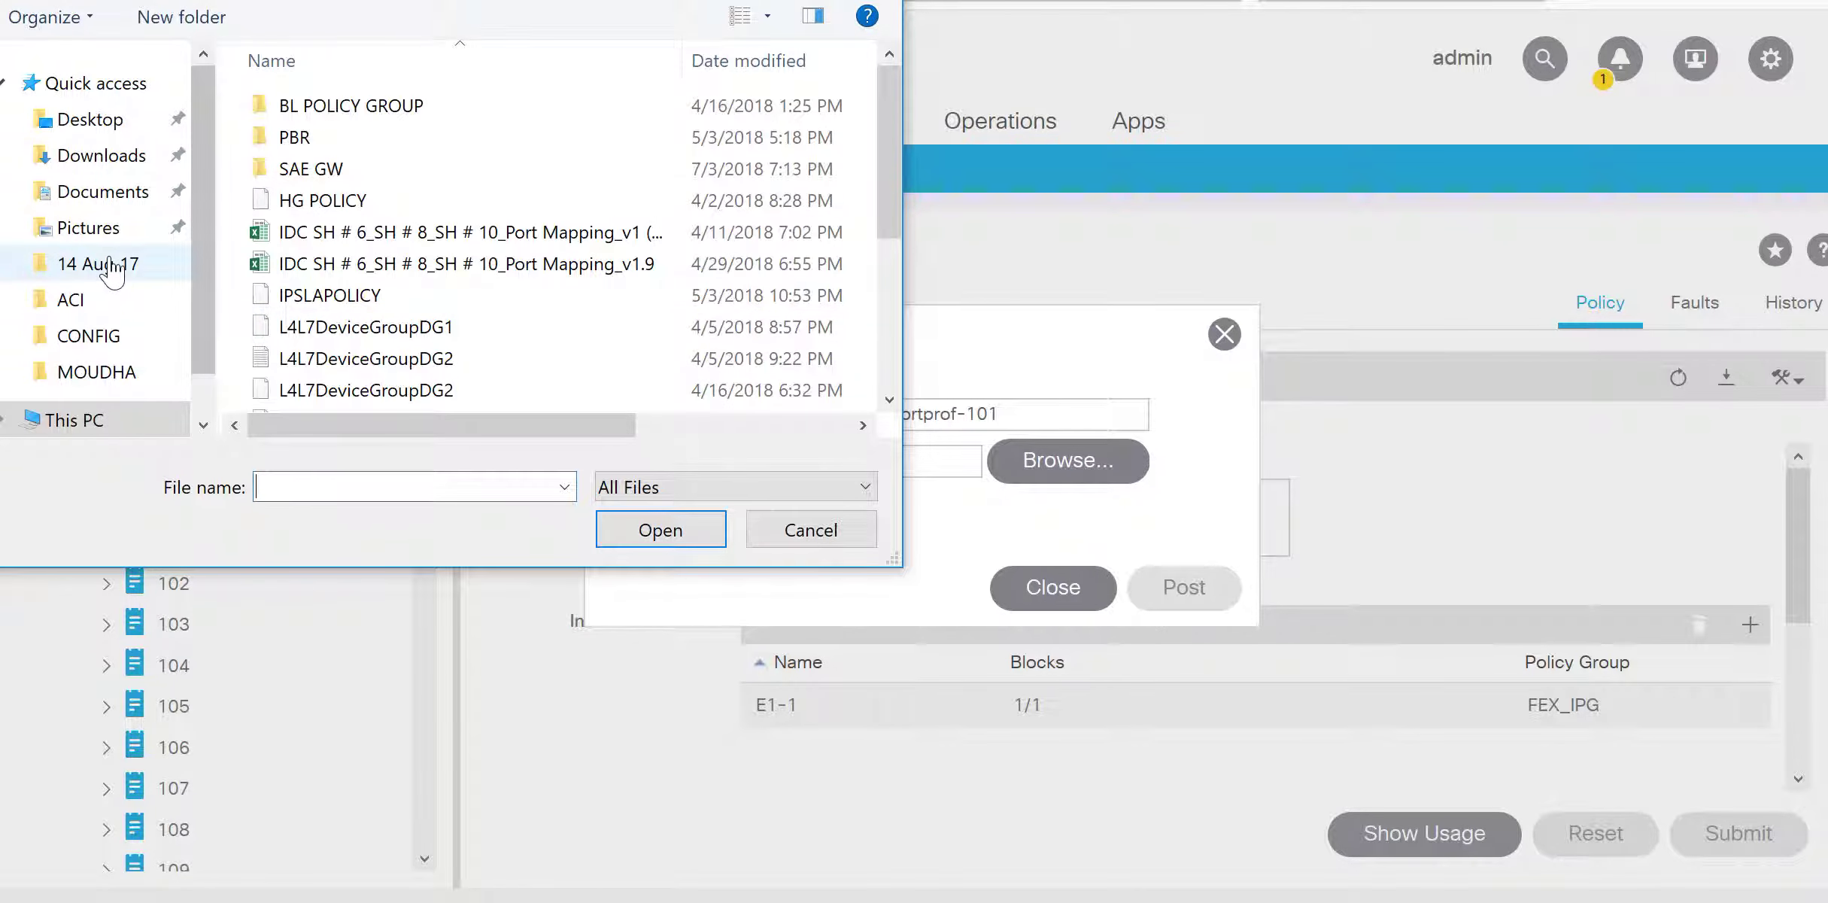
left_click(102, 344)
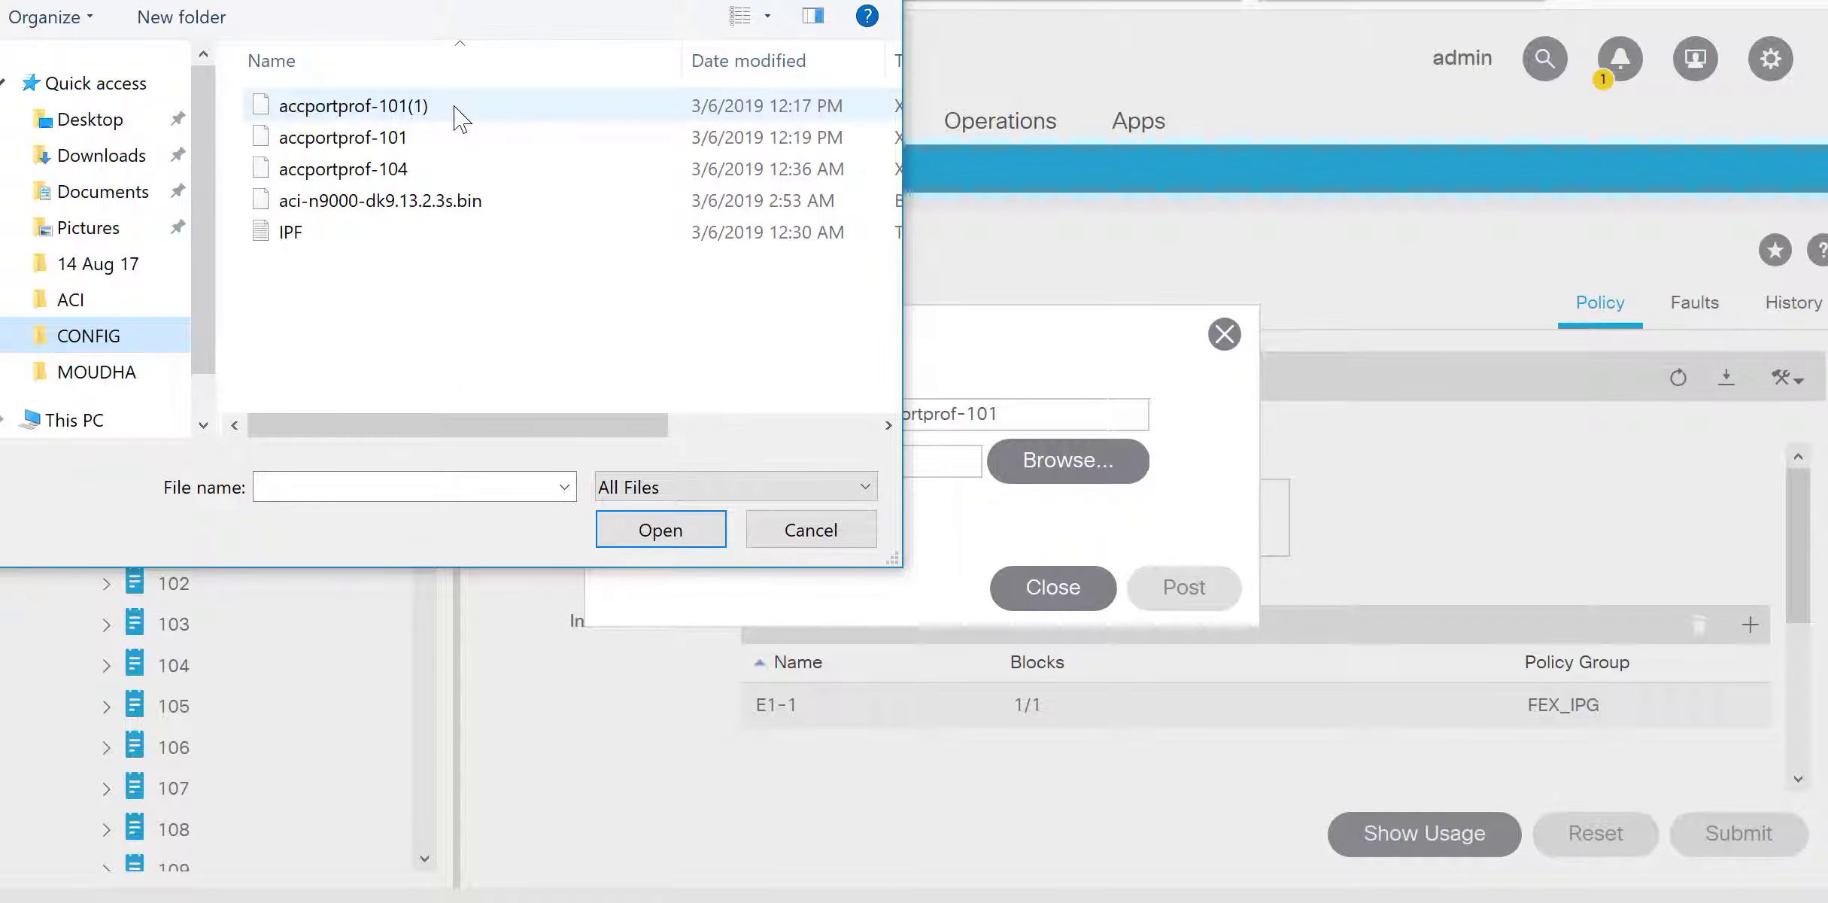
left_click(455, 109)
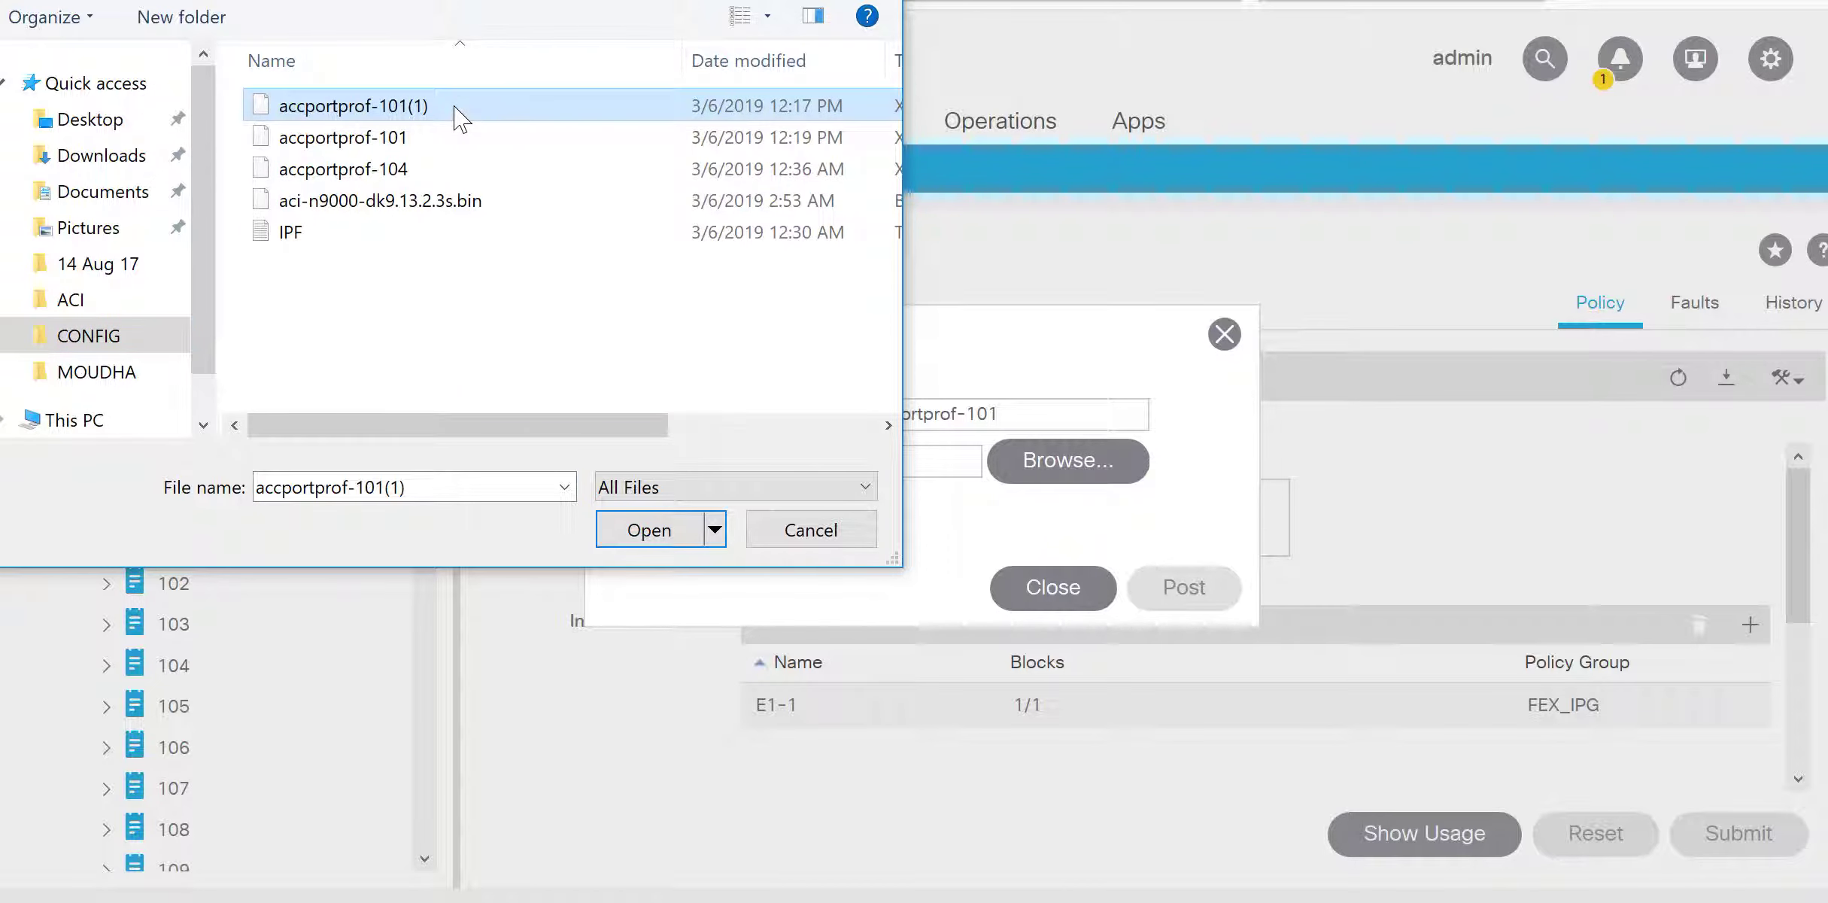
left_click(643, 536)
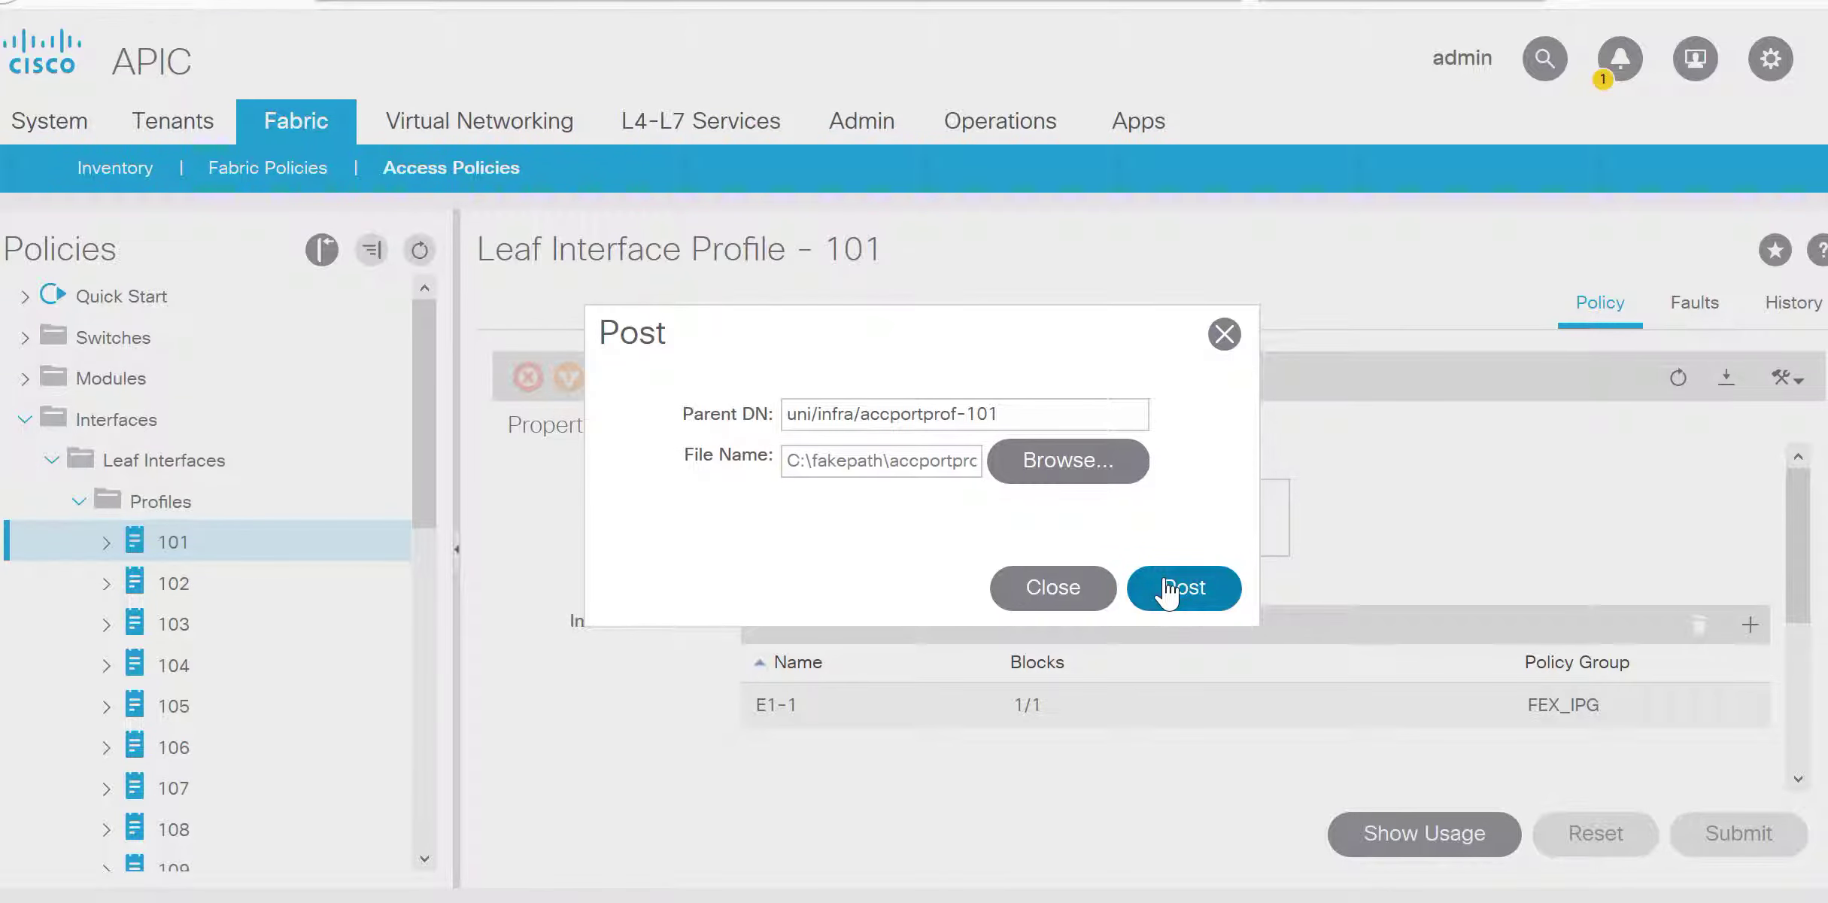
left_click(1168, 586)
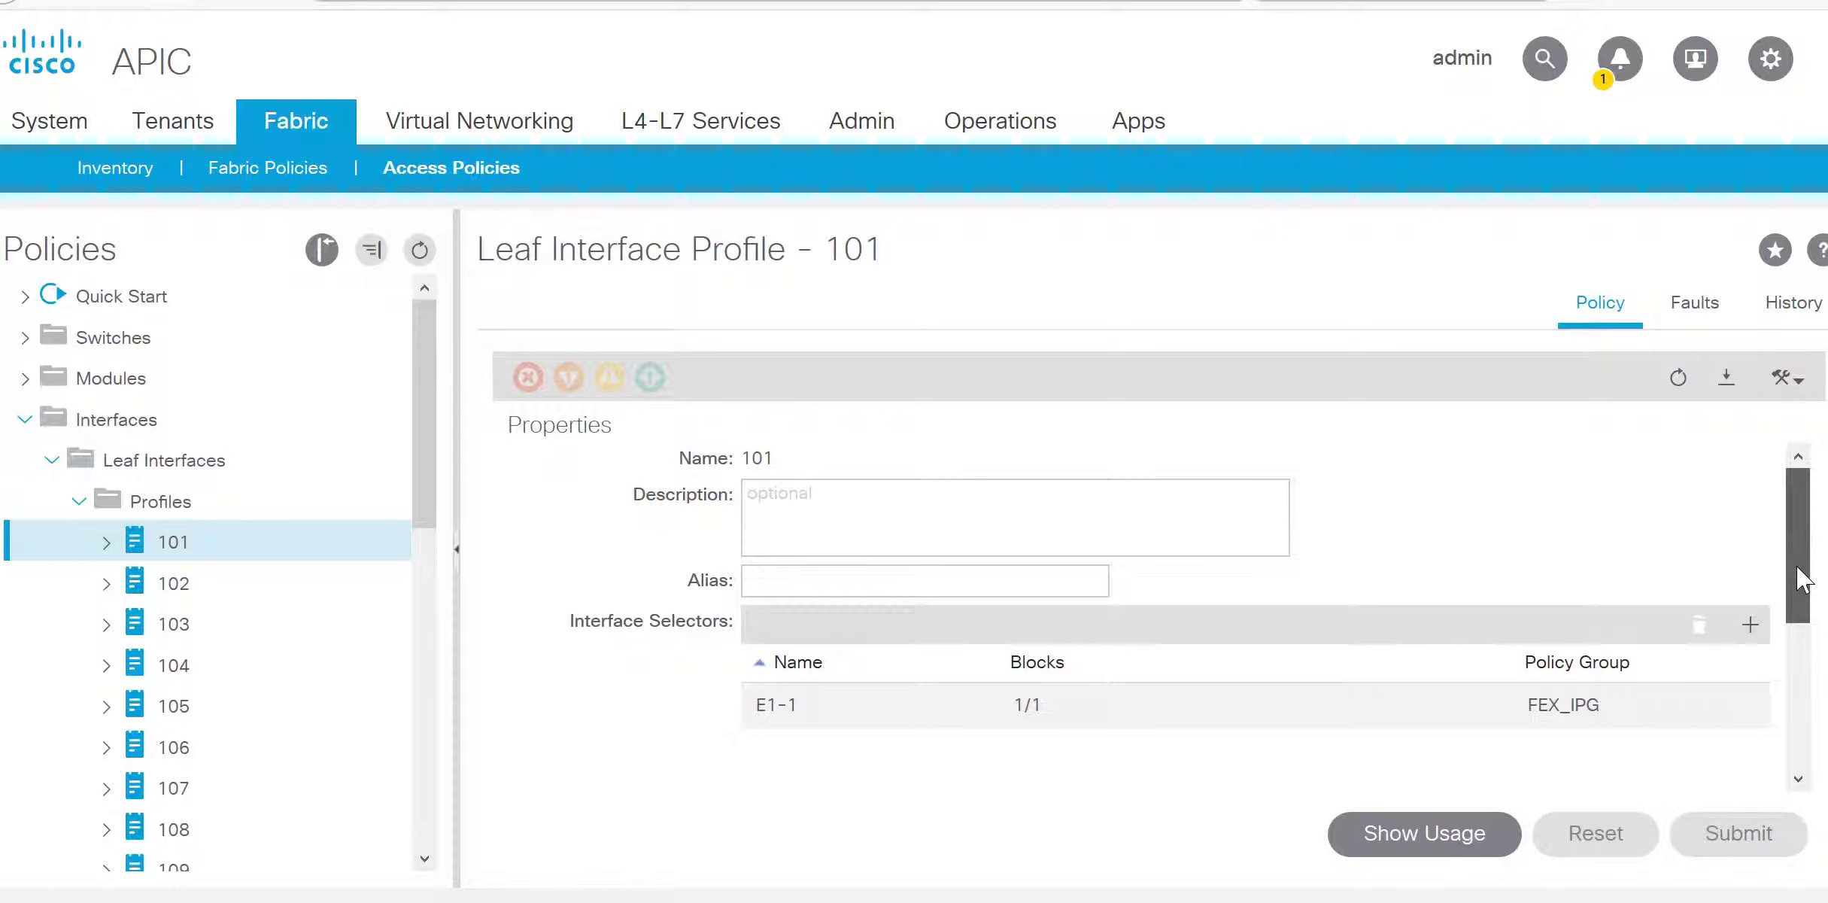
Scroll the properties pane and expand node 101 to list its E1-1 selector.
left_click_drag(1802, 527, 1803, 591)
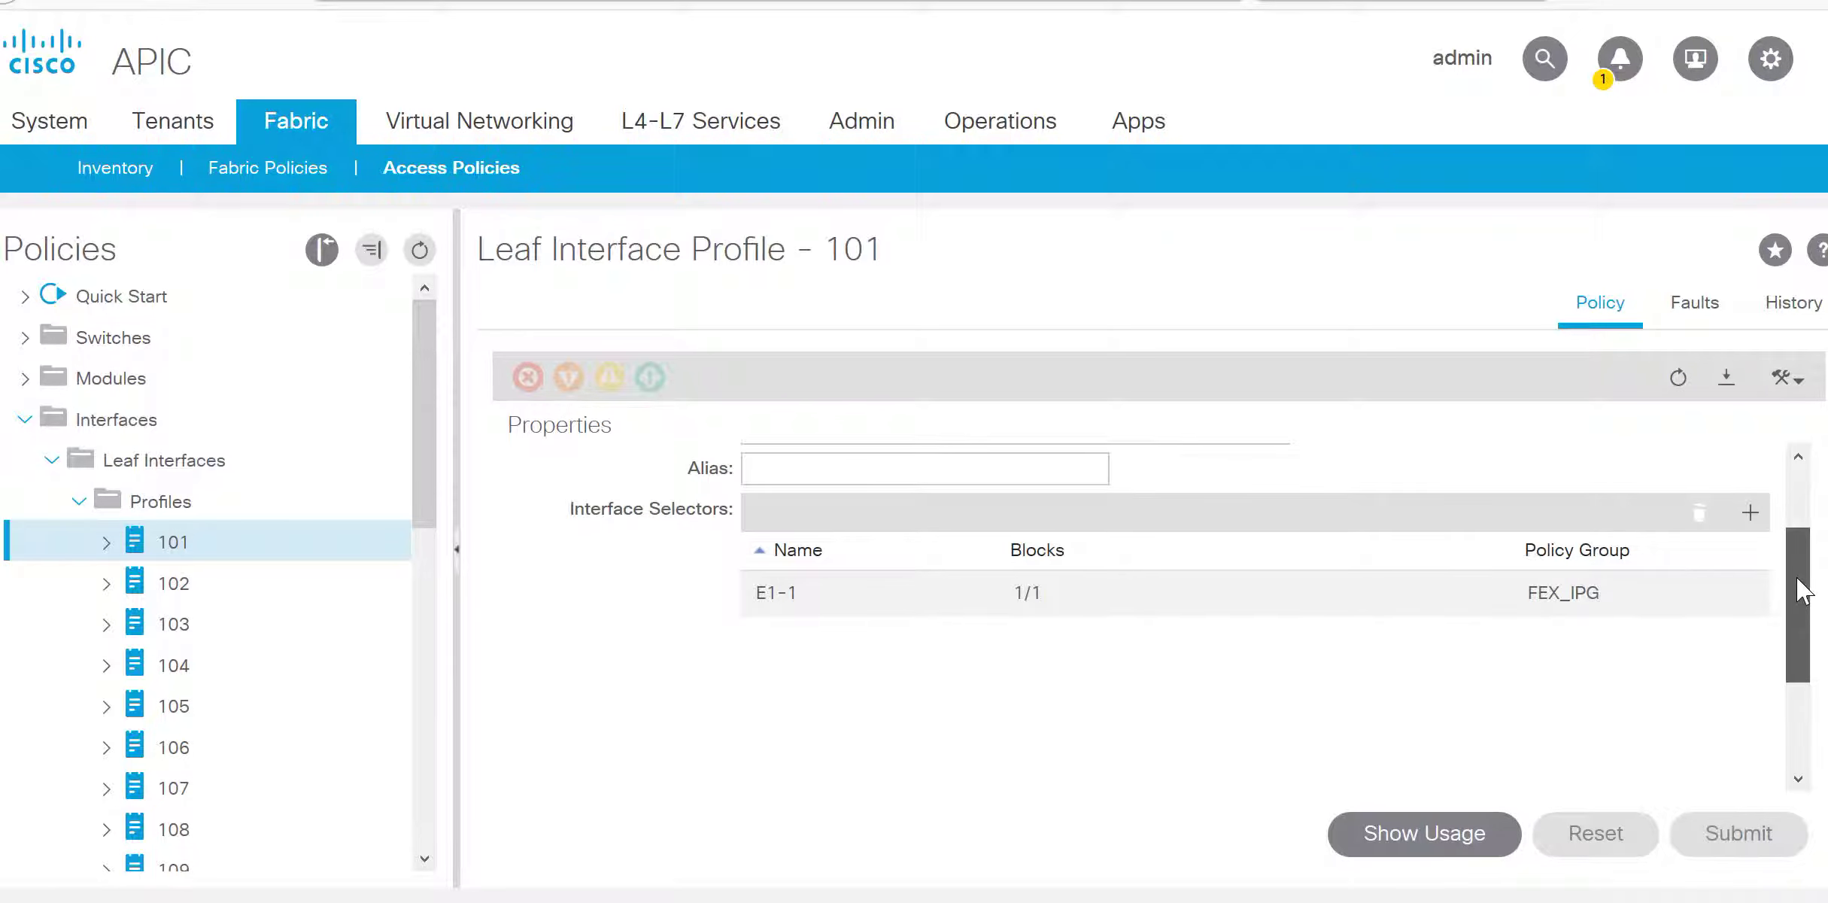
scroll(1803, 591, "up", 2)
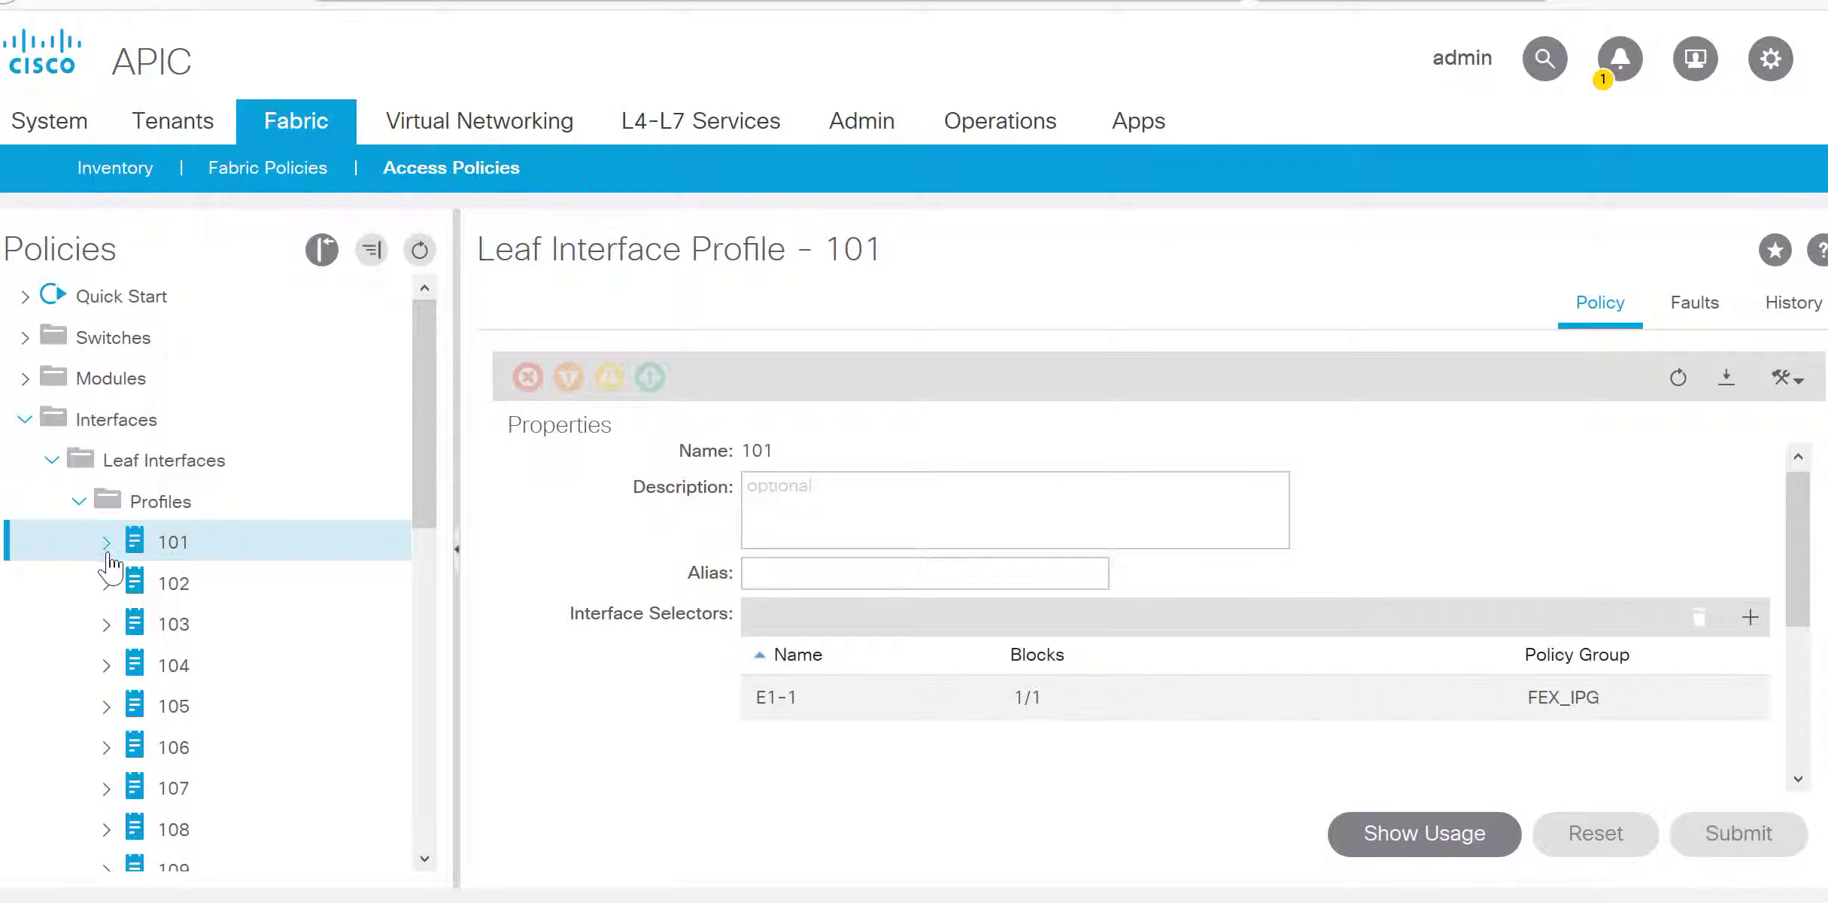
double_click(201, 545)
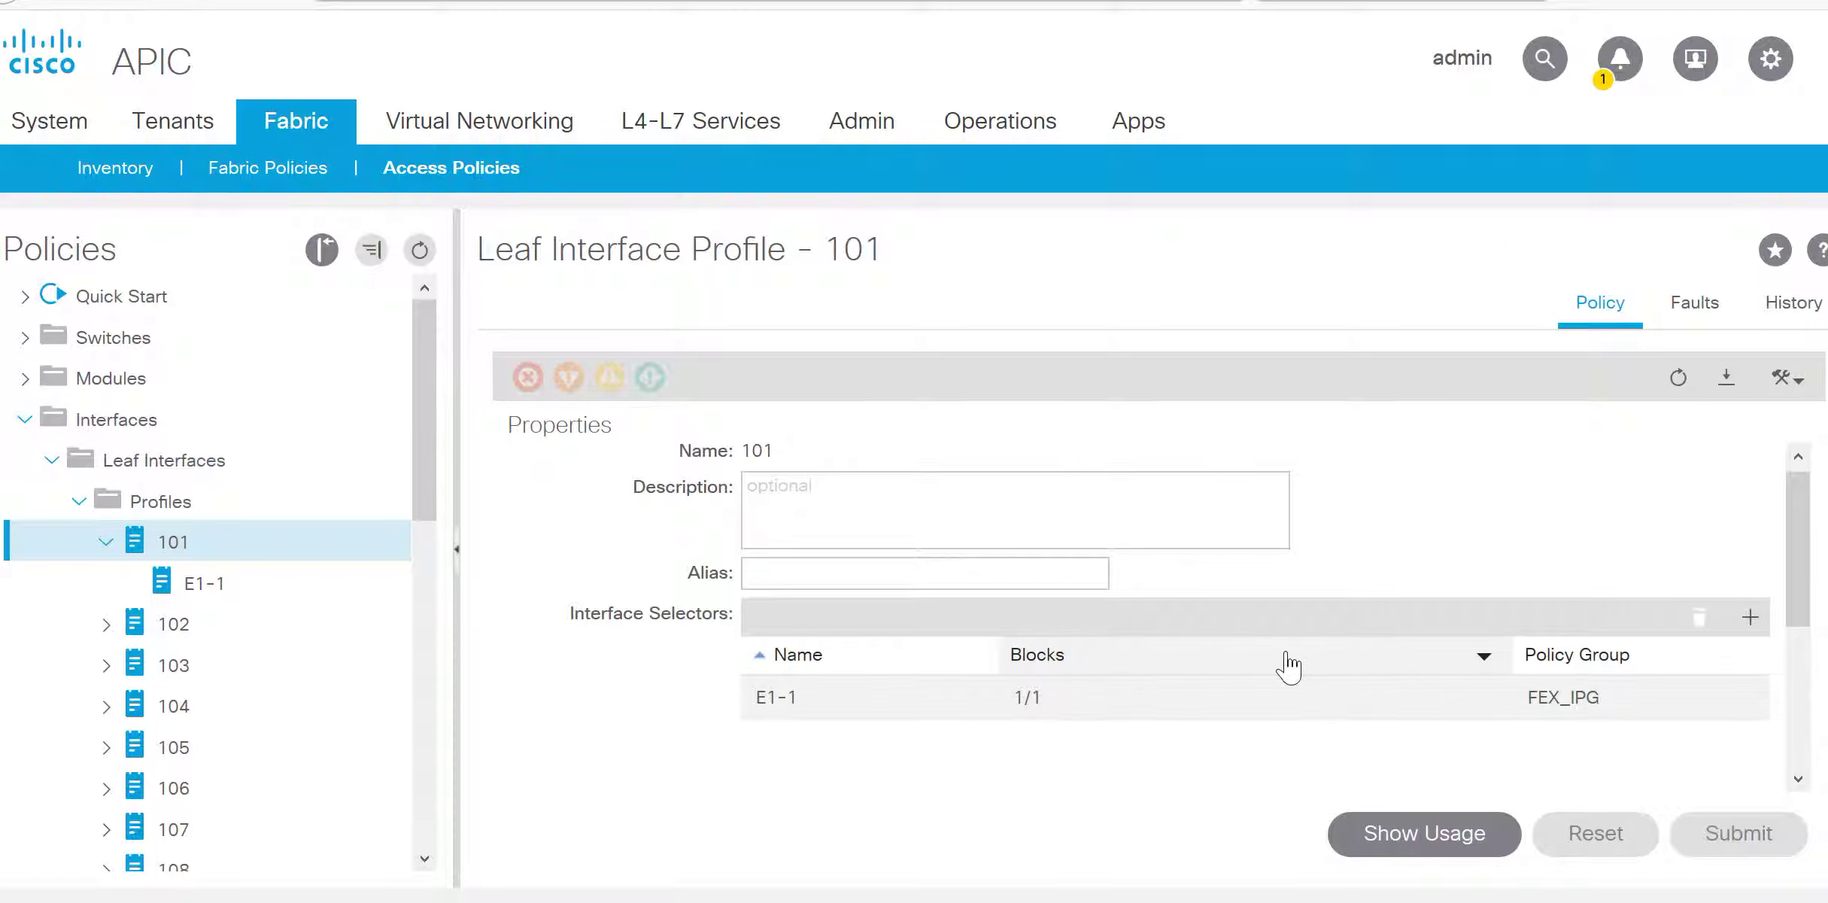
Post the edited accportprof-101 file to profile 101, adding selectors E1-2 through E1-5.
right_click(208, 544)
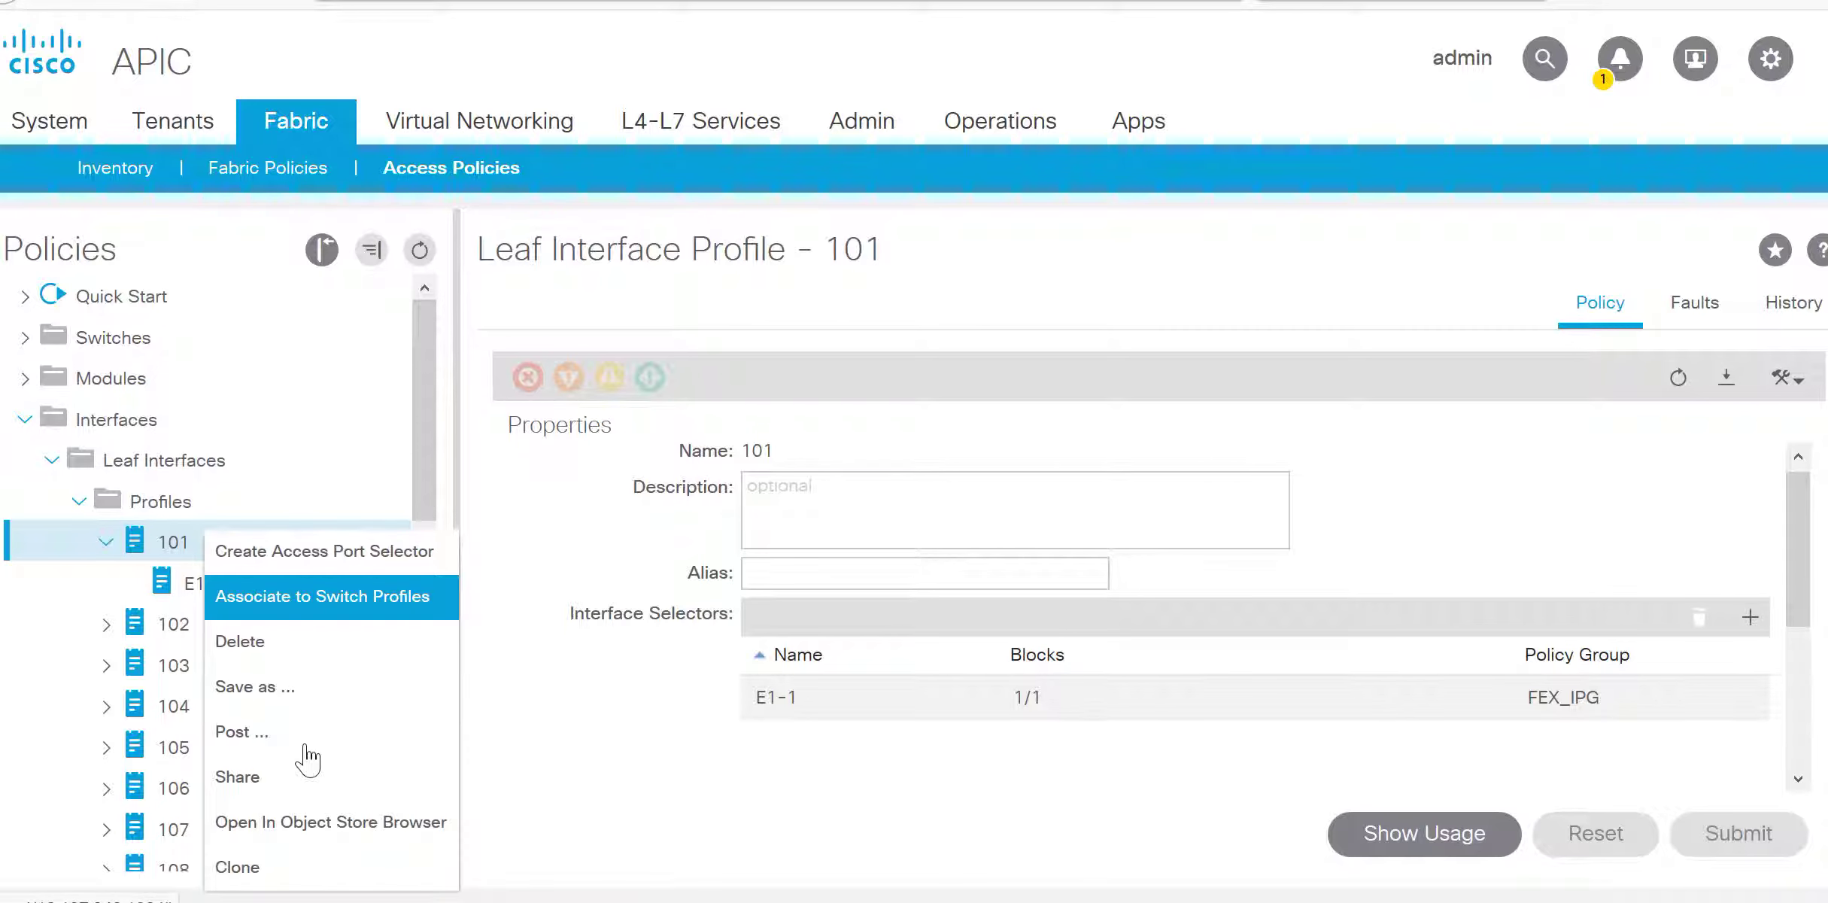
left_click(297, 734)
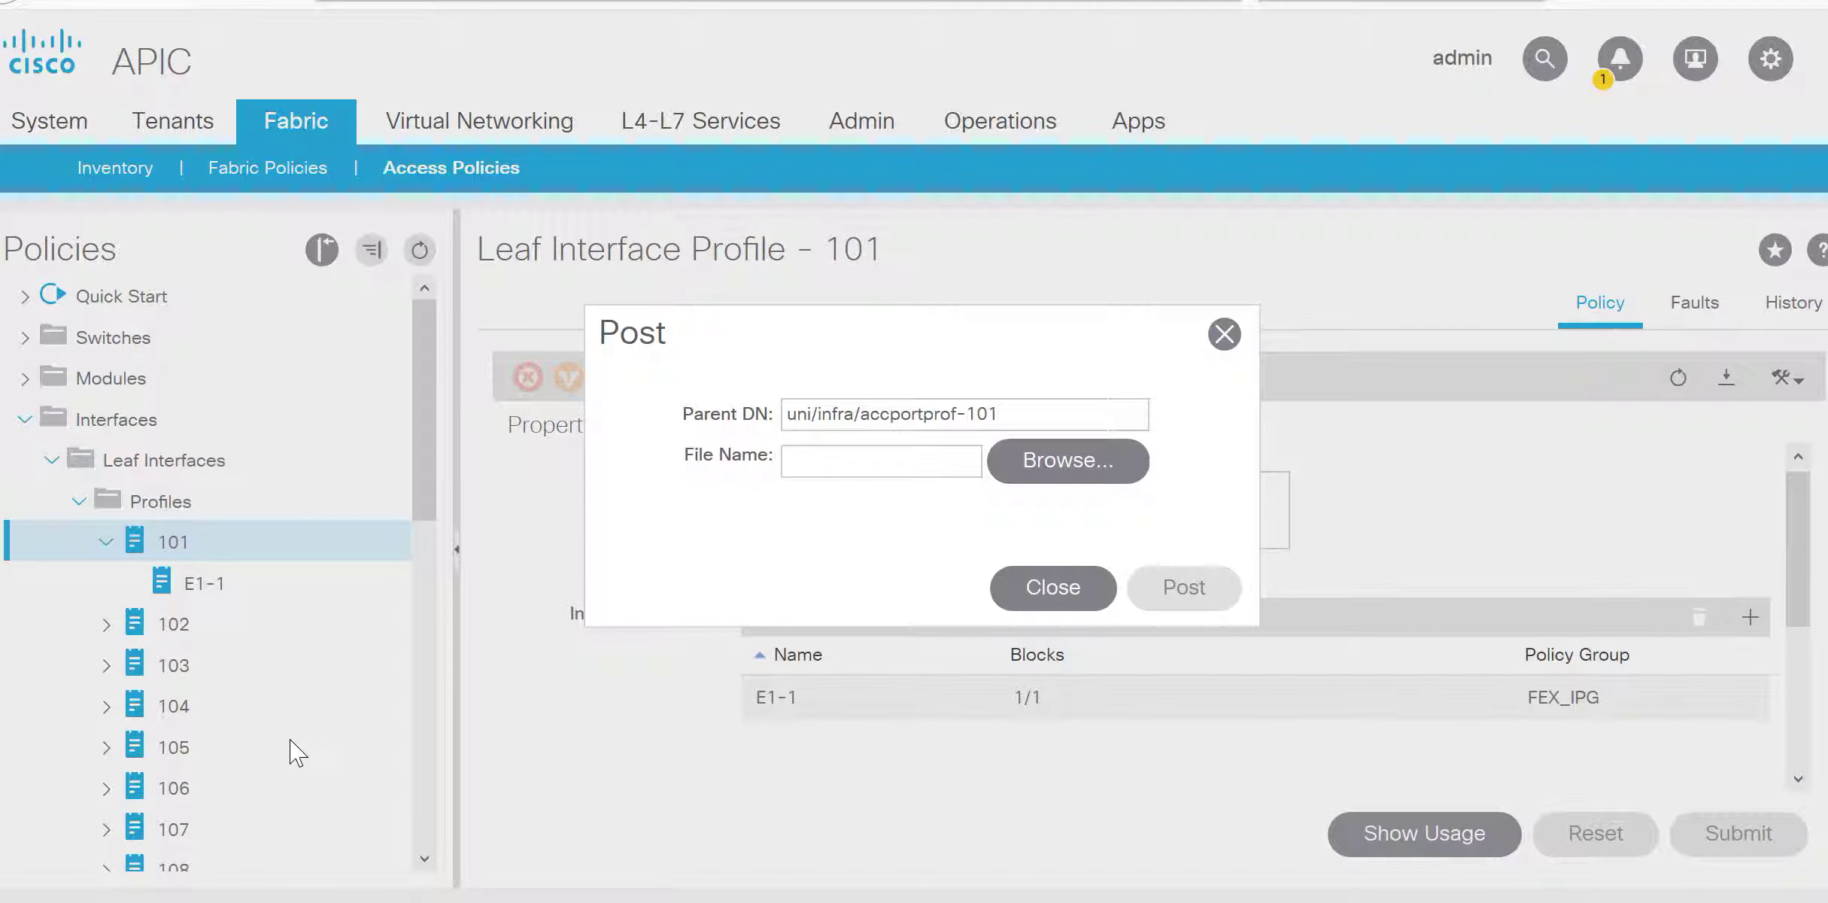
left_click(1051, 482)
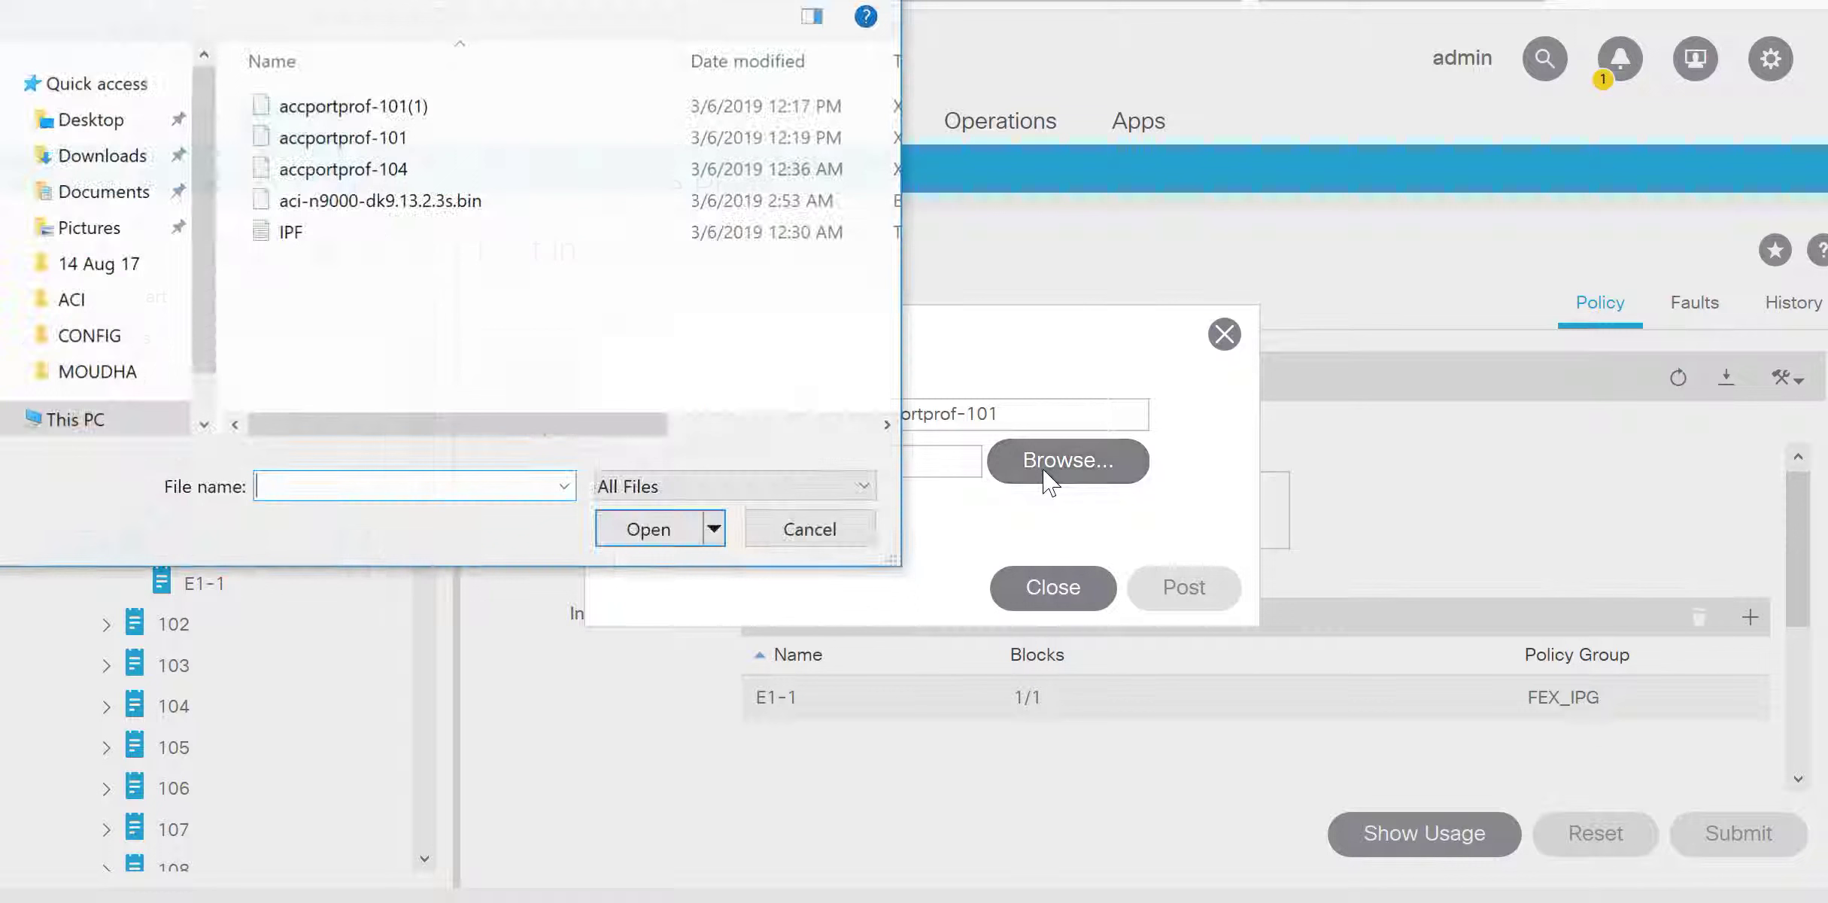
left_click(422, 139)
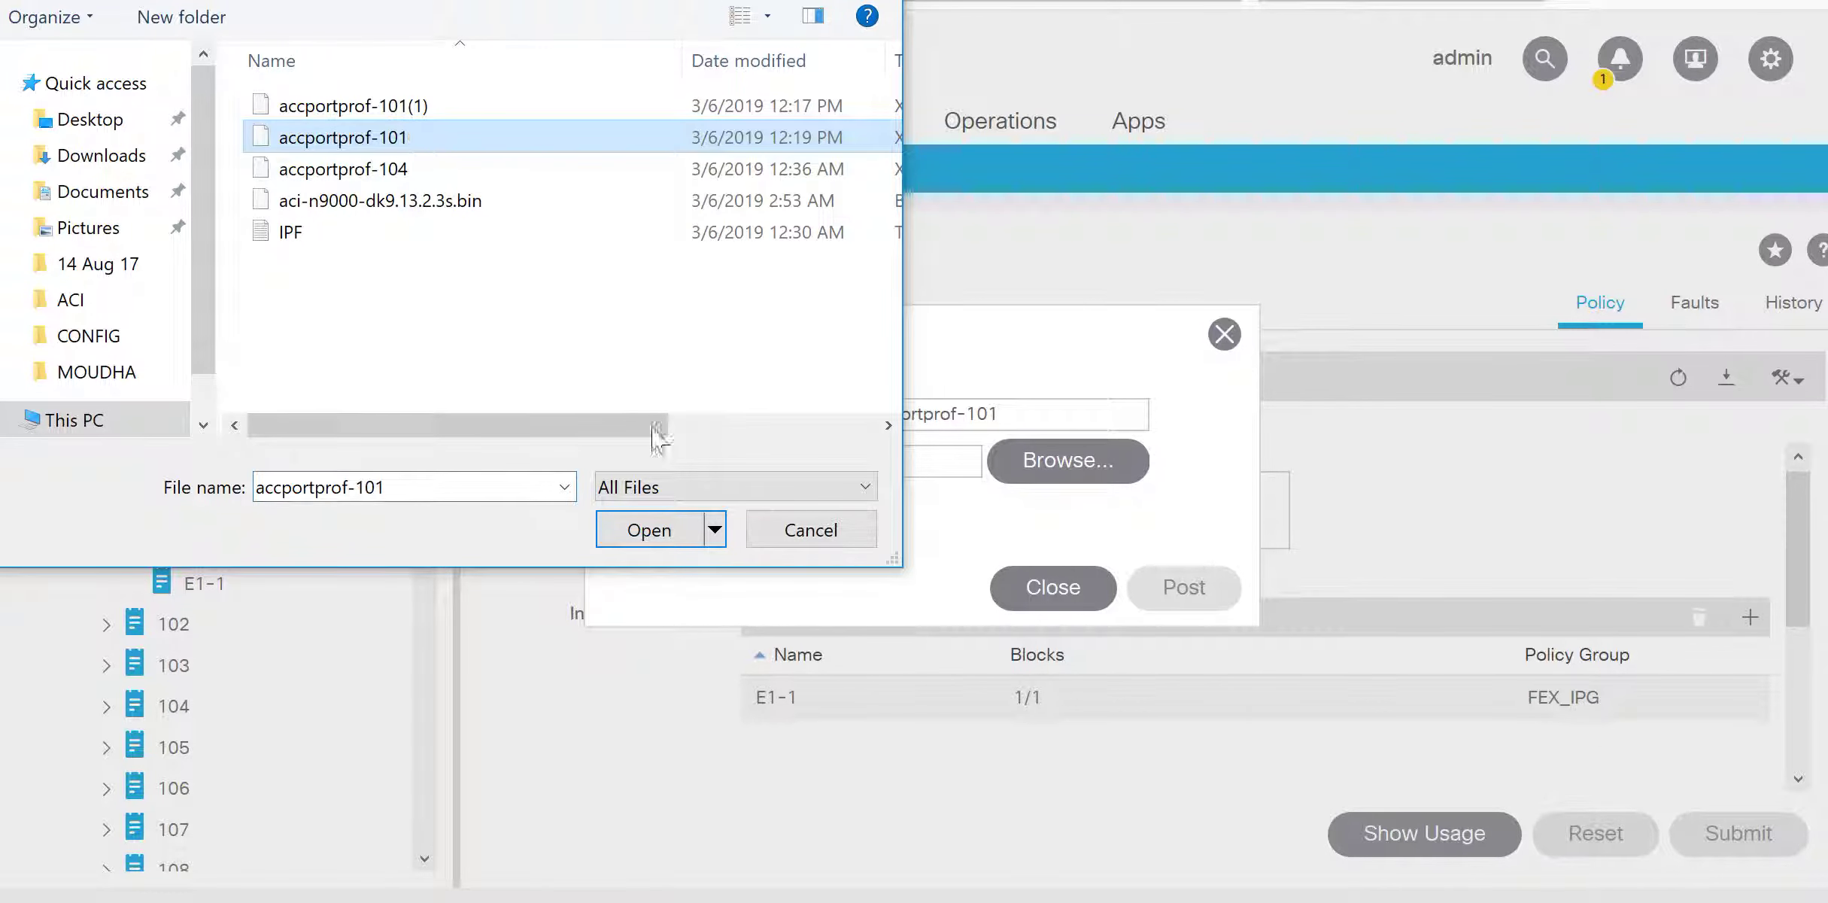
left_click(649, 529)
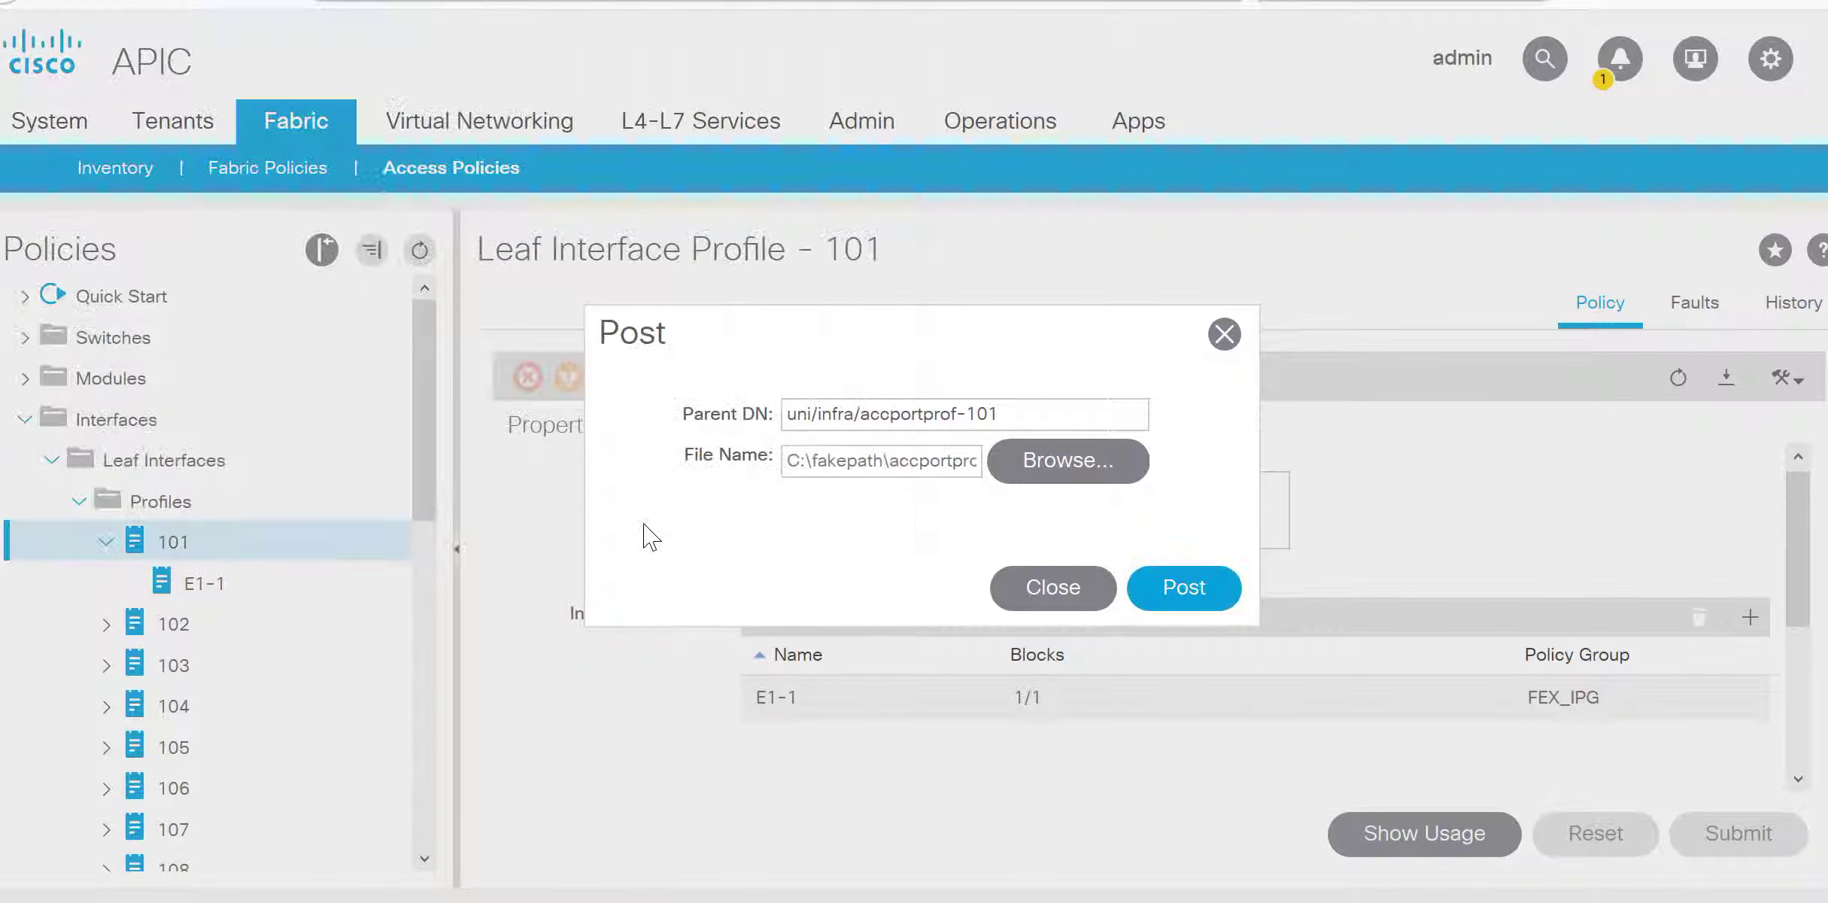
left_click(1188, 578)
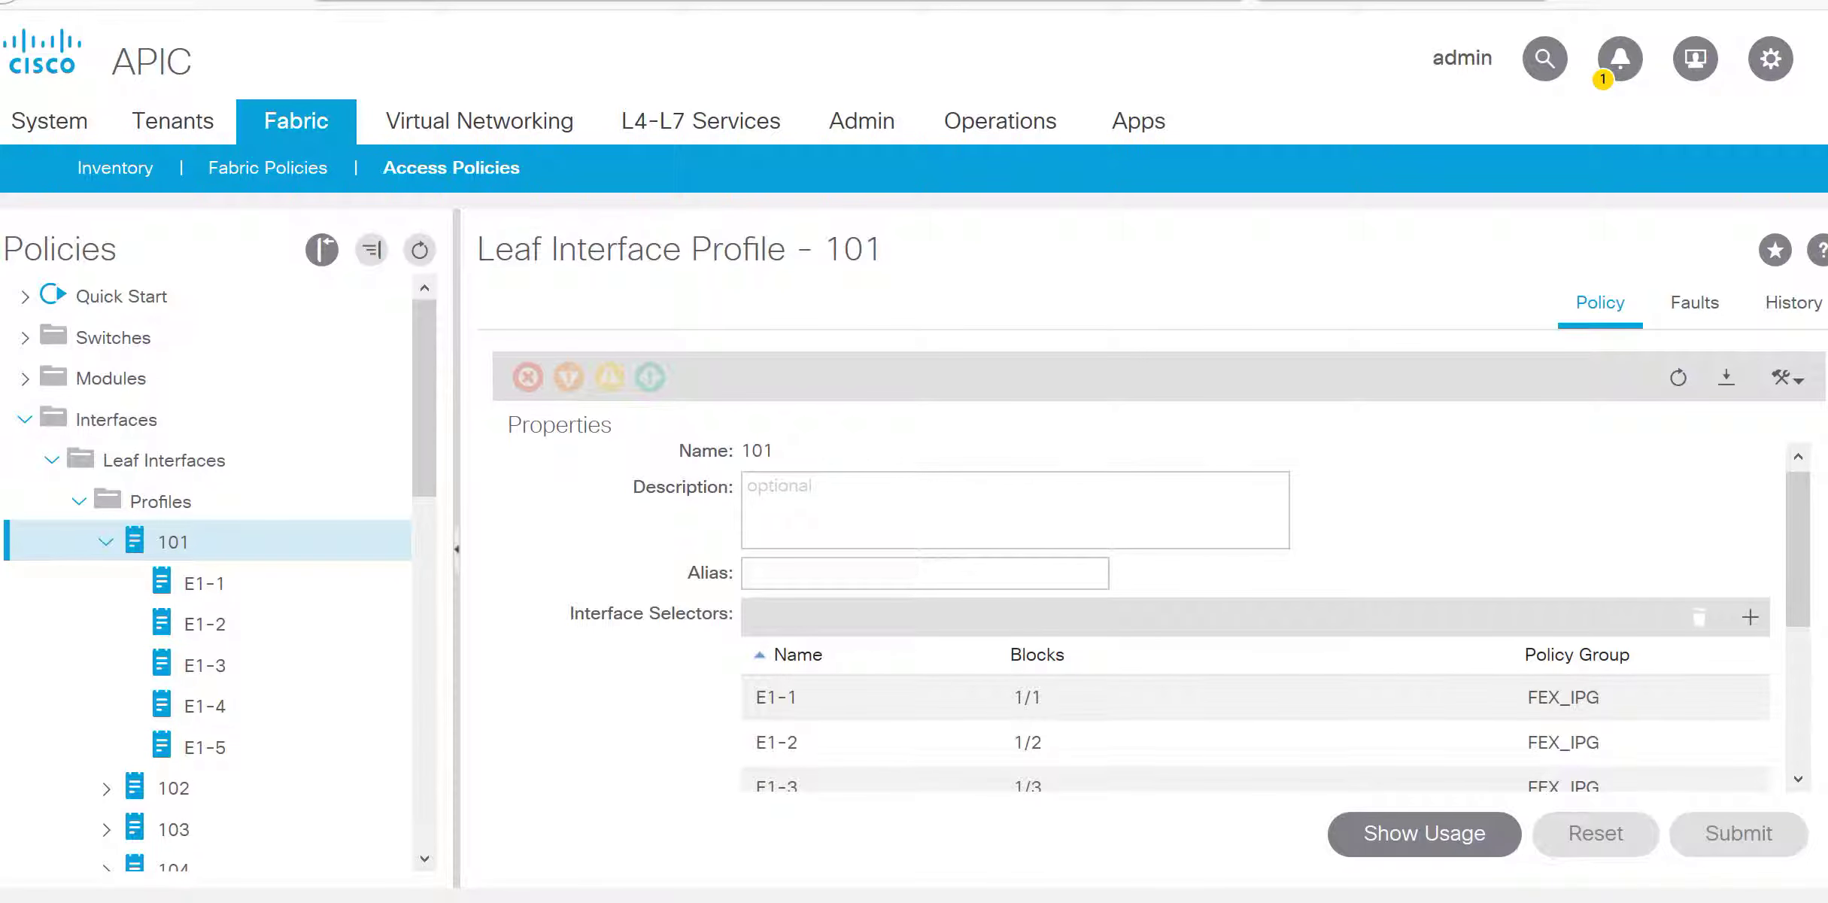
Scroll the Interface Selectors table to review E1-1 to E1-5 on blocks 1/1–1/5 with FEX_IPG.
scroll(1806, 595, "down", 2)
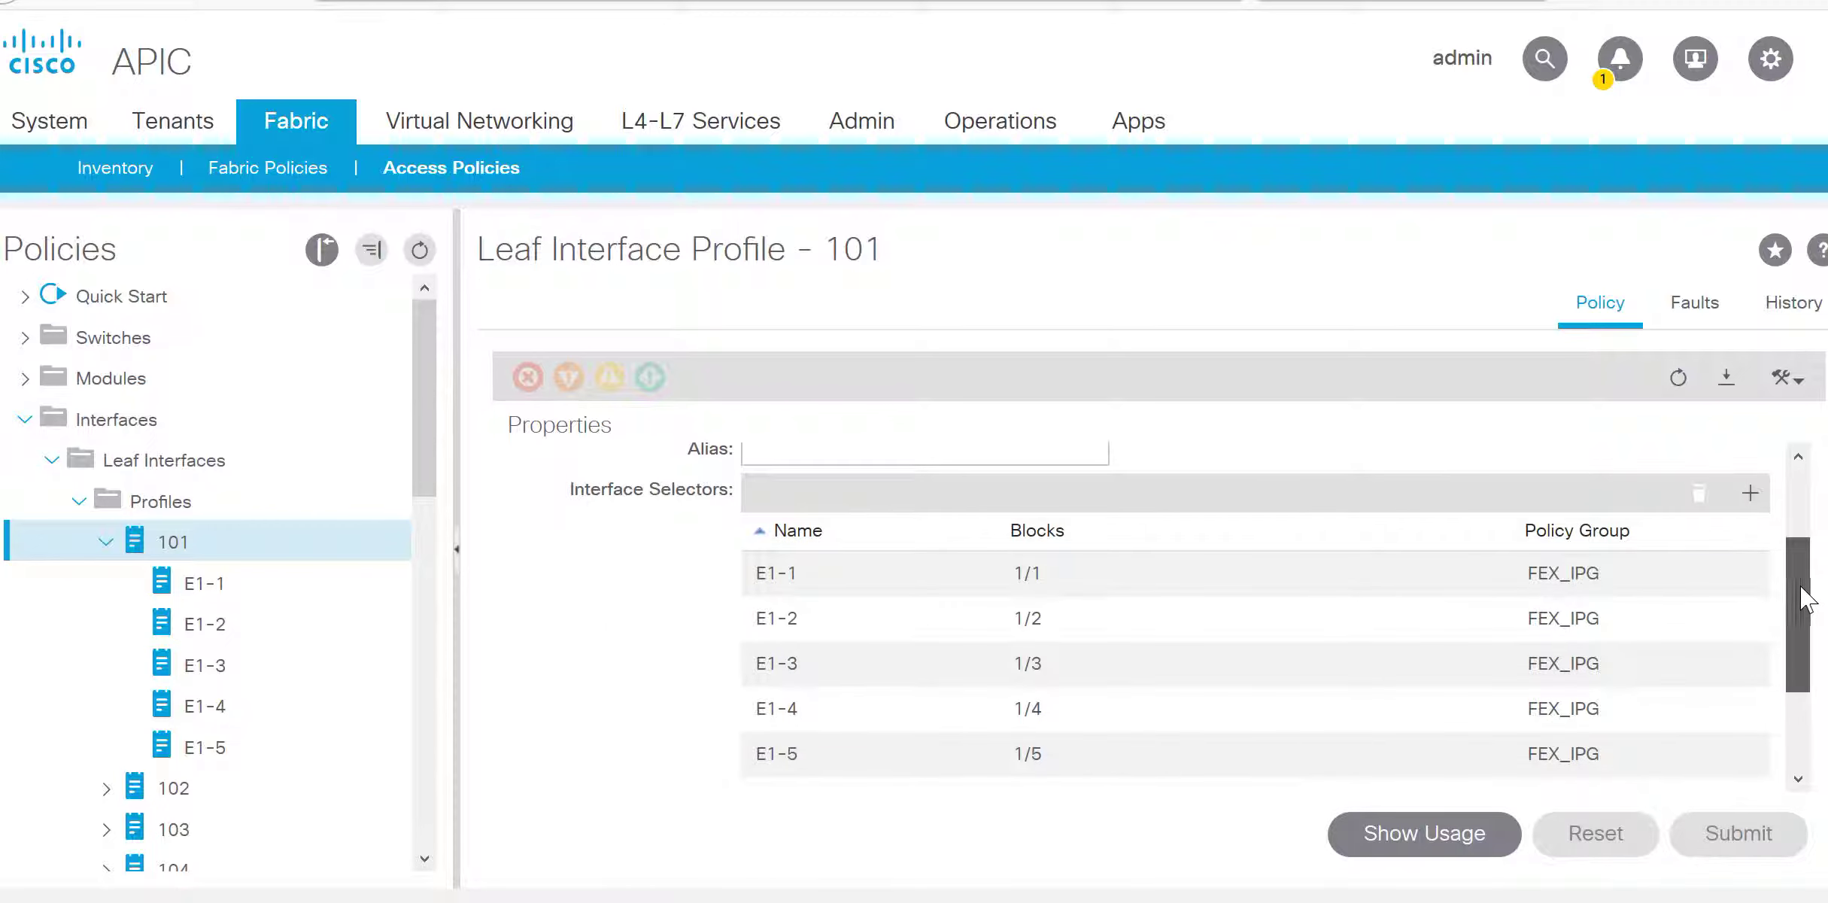
scroll(1806, 595, "down", 1)
scroll(1809, 611, "up", 1)
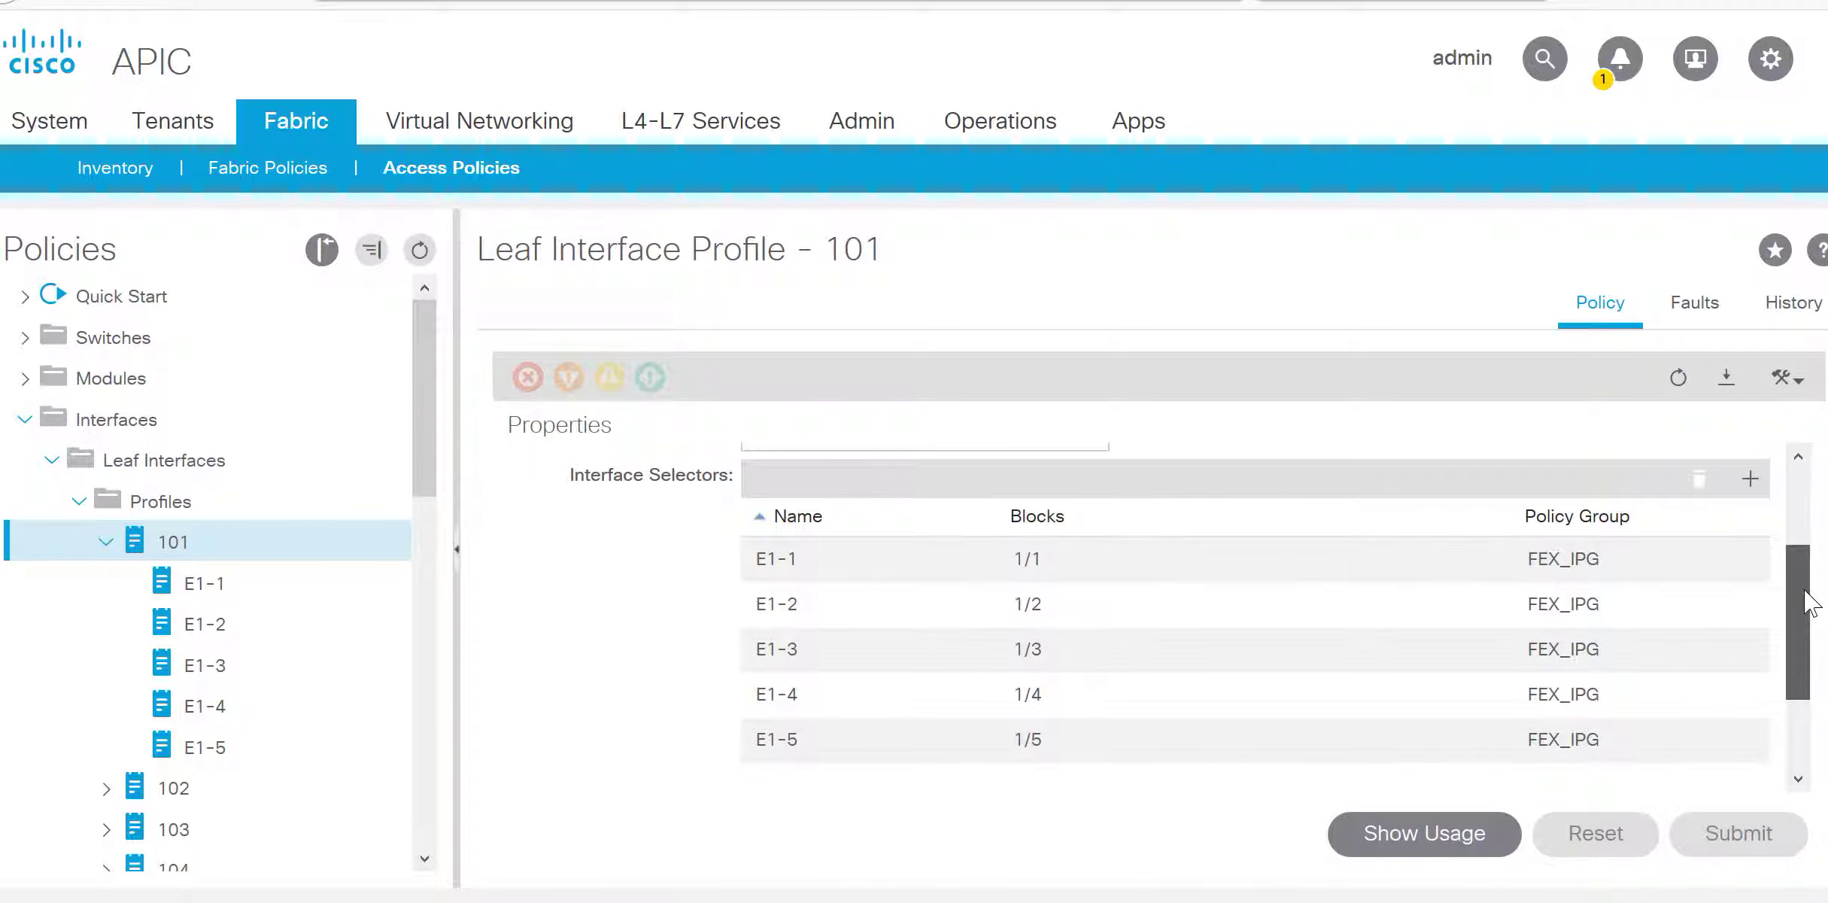
scroll(1809, 602, "up", 1)
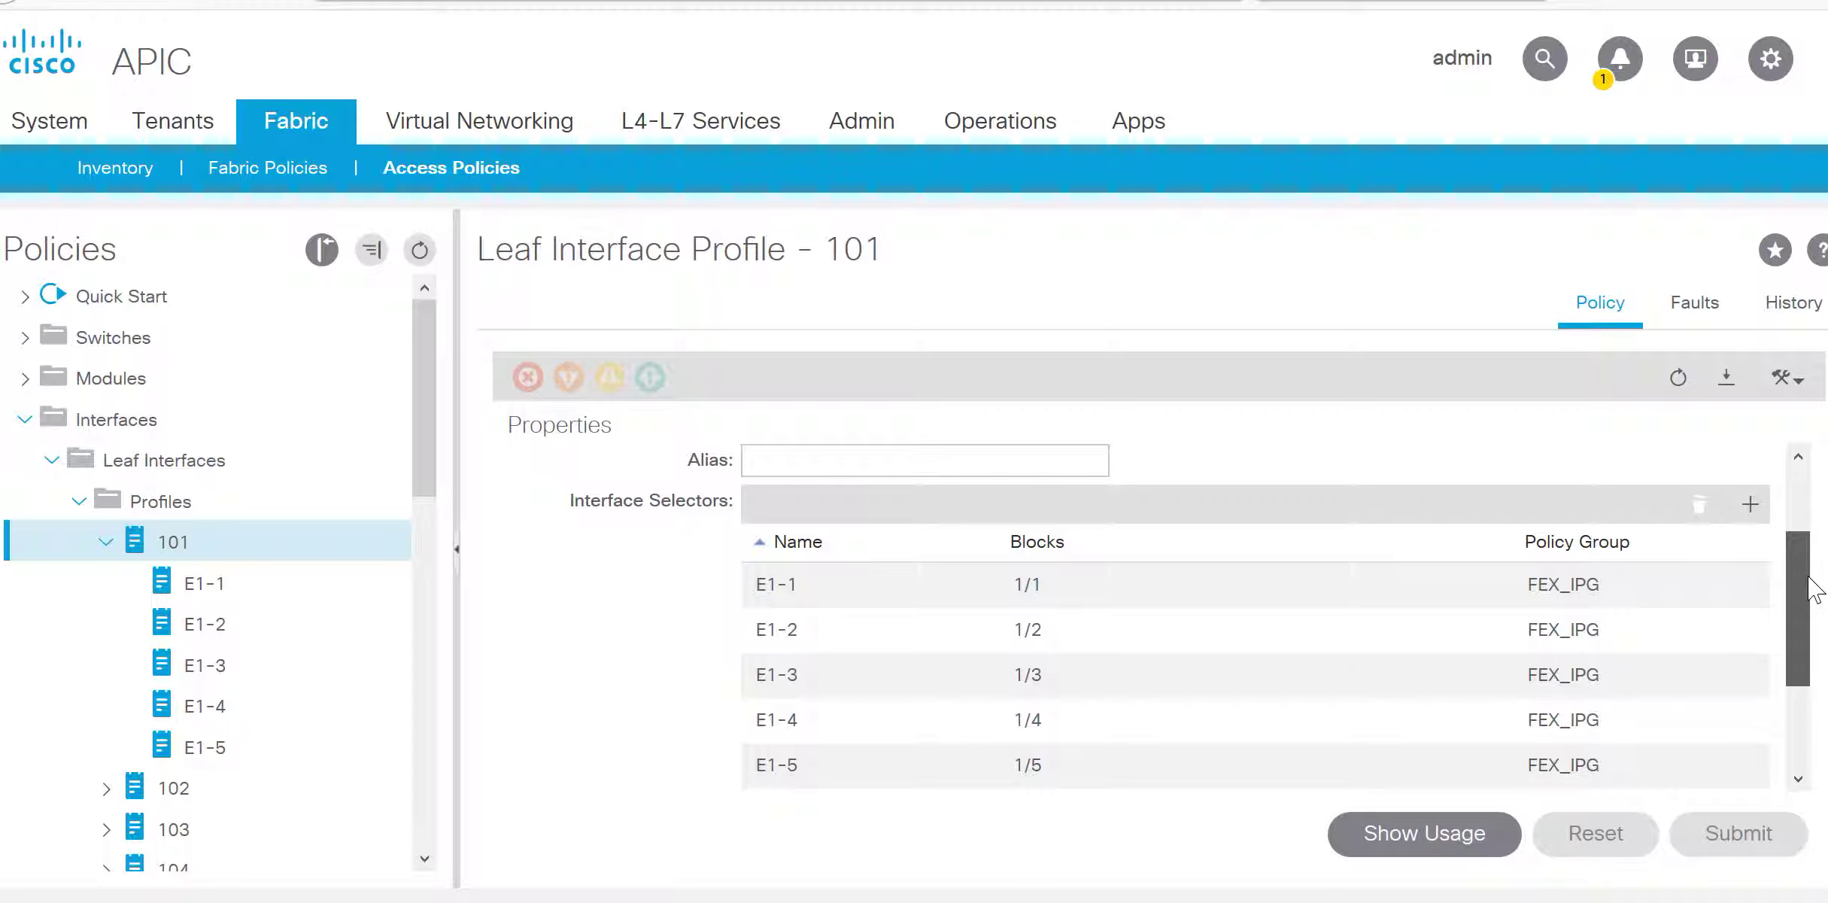